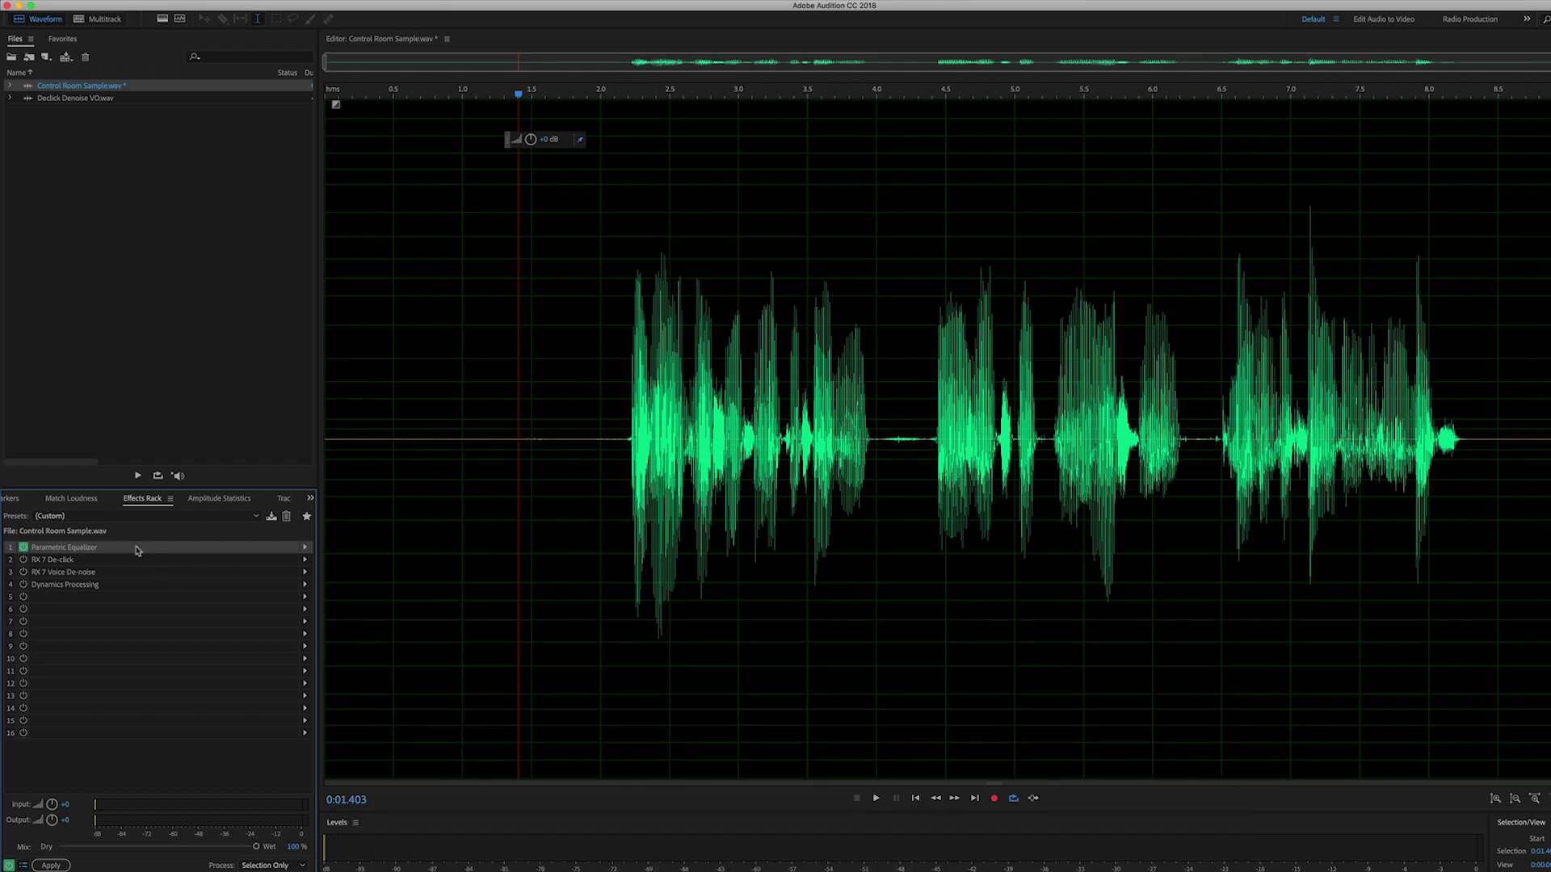
Step: Audition the Parametric Equalizer's 80 Hz high-pass by toggling its HP band off and on
{"action": "double_click", "coordinate": [137, 548]}
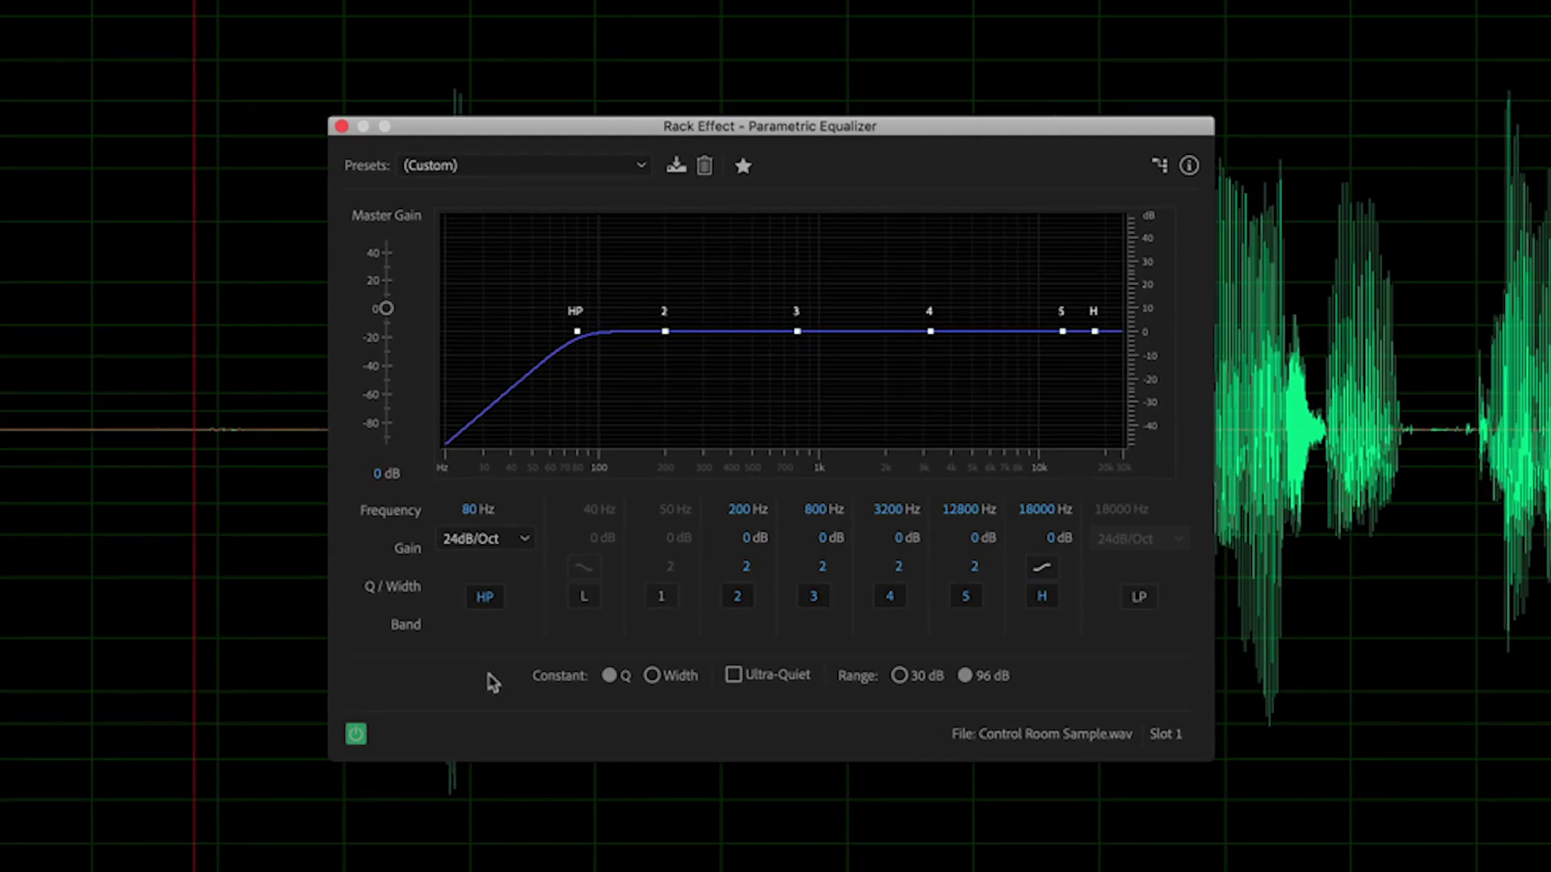
{"action": "left_click", "coordinate": [484, 597]}
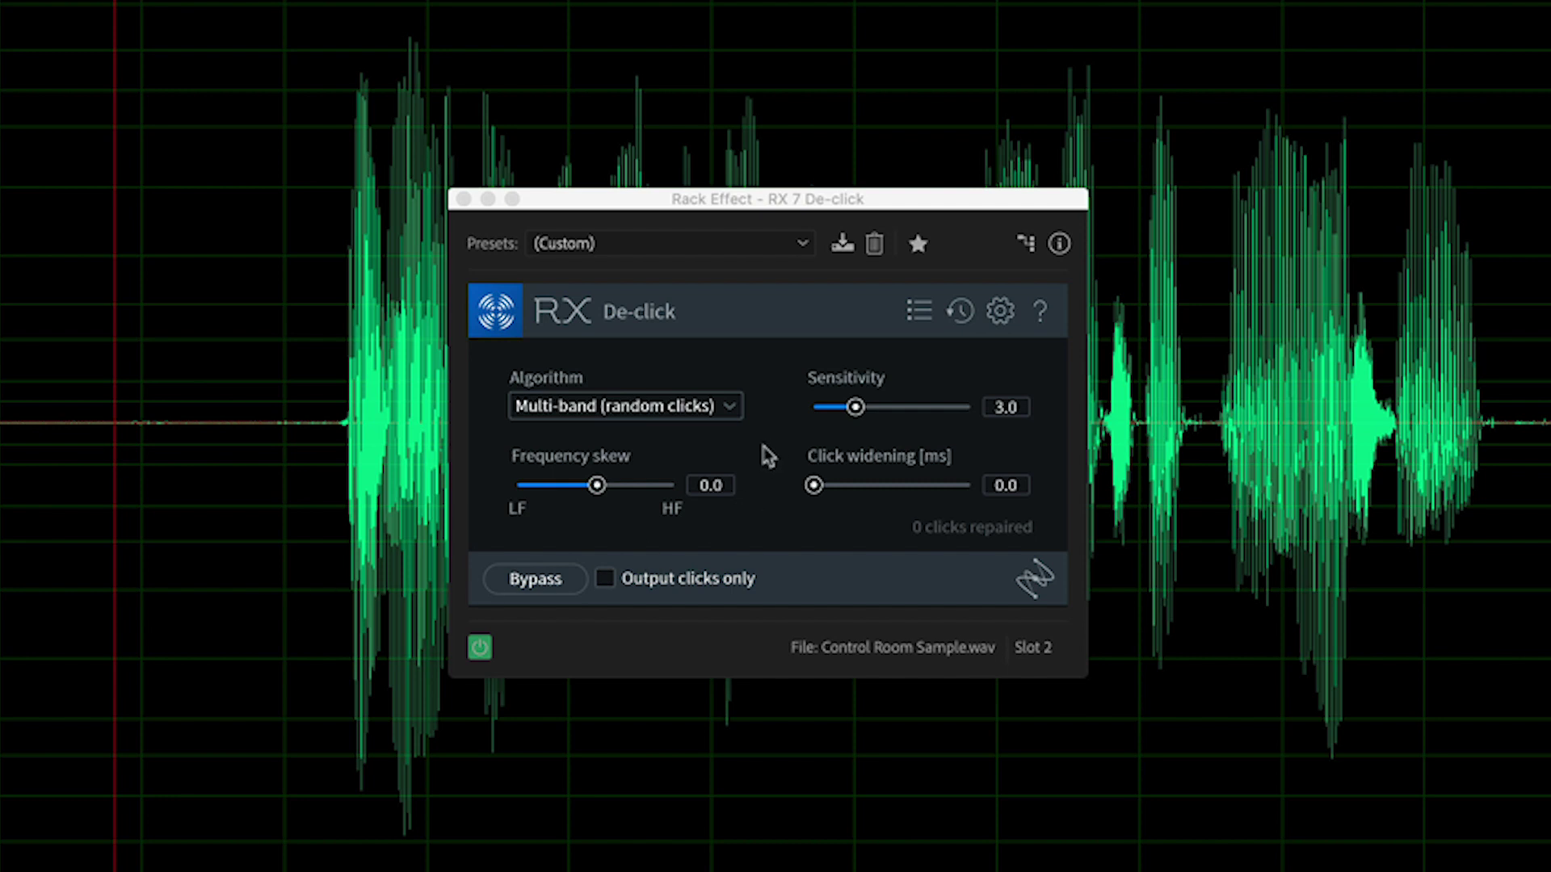
Step: Keep Multi-band (random clicks), try De-click sensitivity 4.0 and higher, then return to 3.0
{"action": "left_click", "coordinate": [736, 414]}
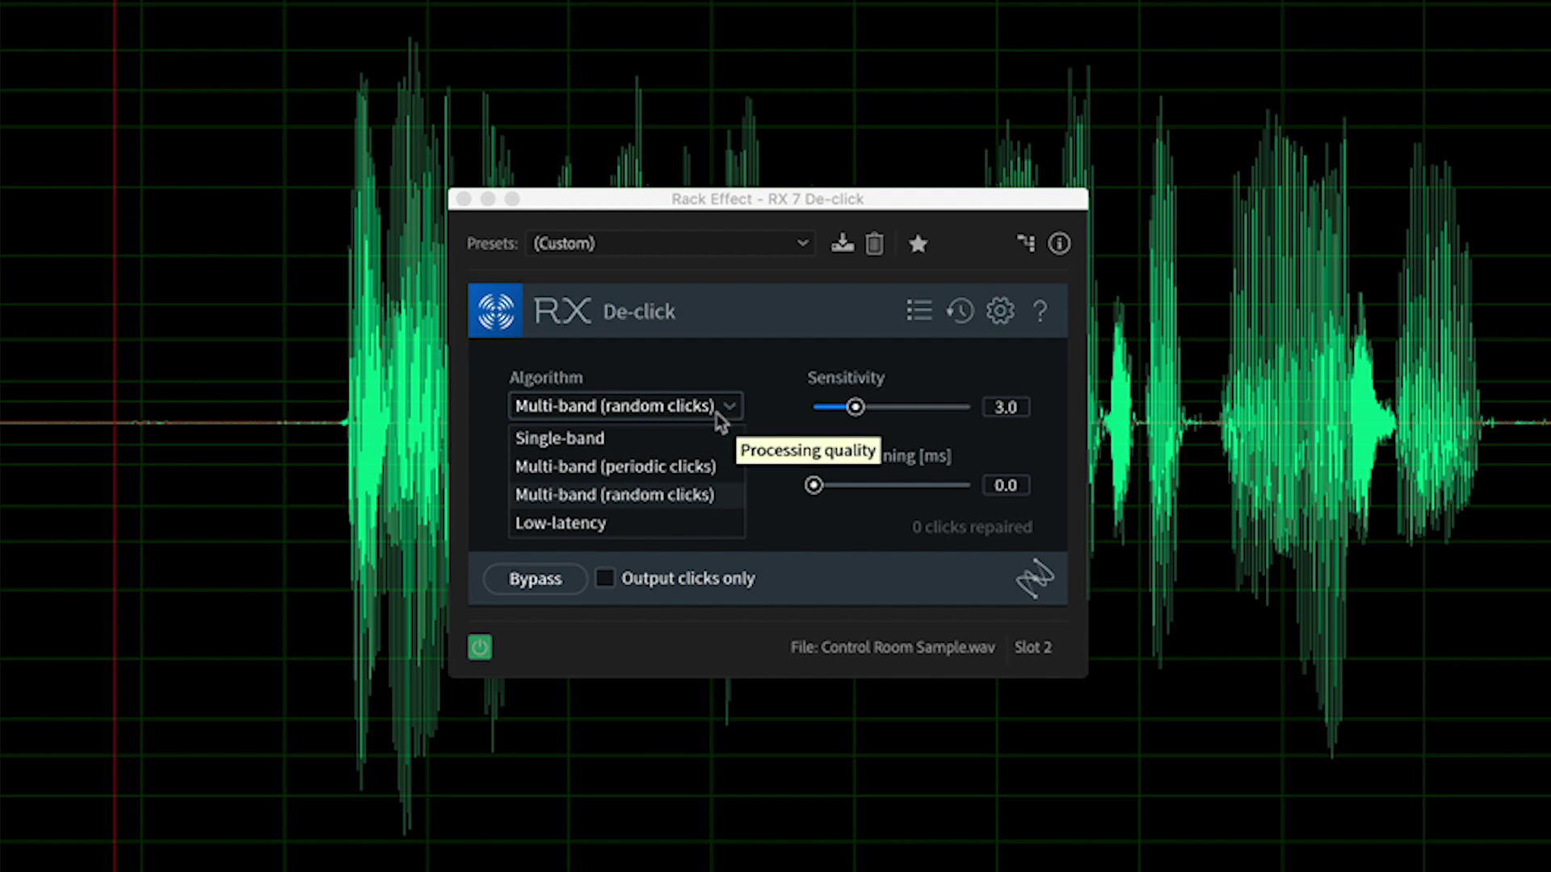
{"action": "left_click", "coordinate": [669, 498]}
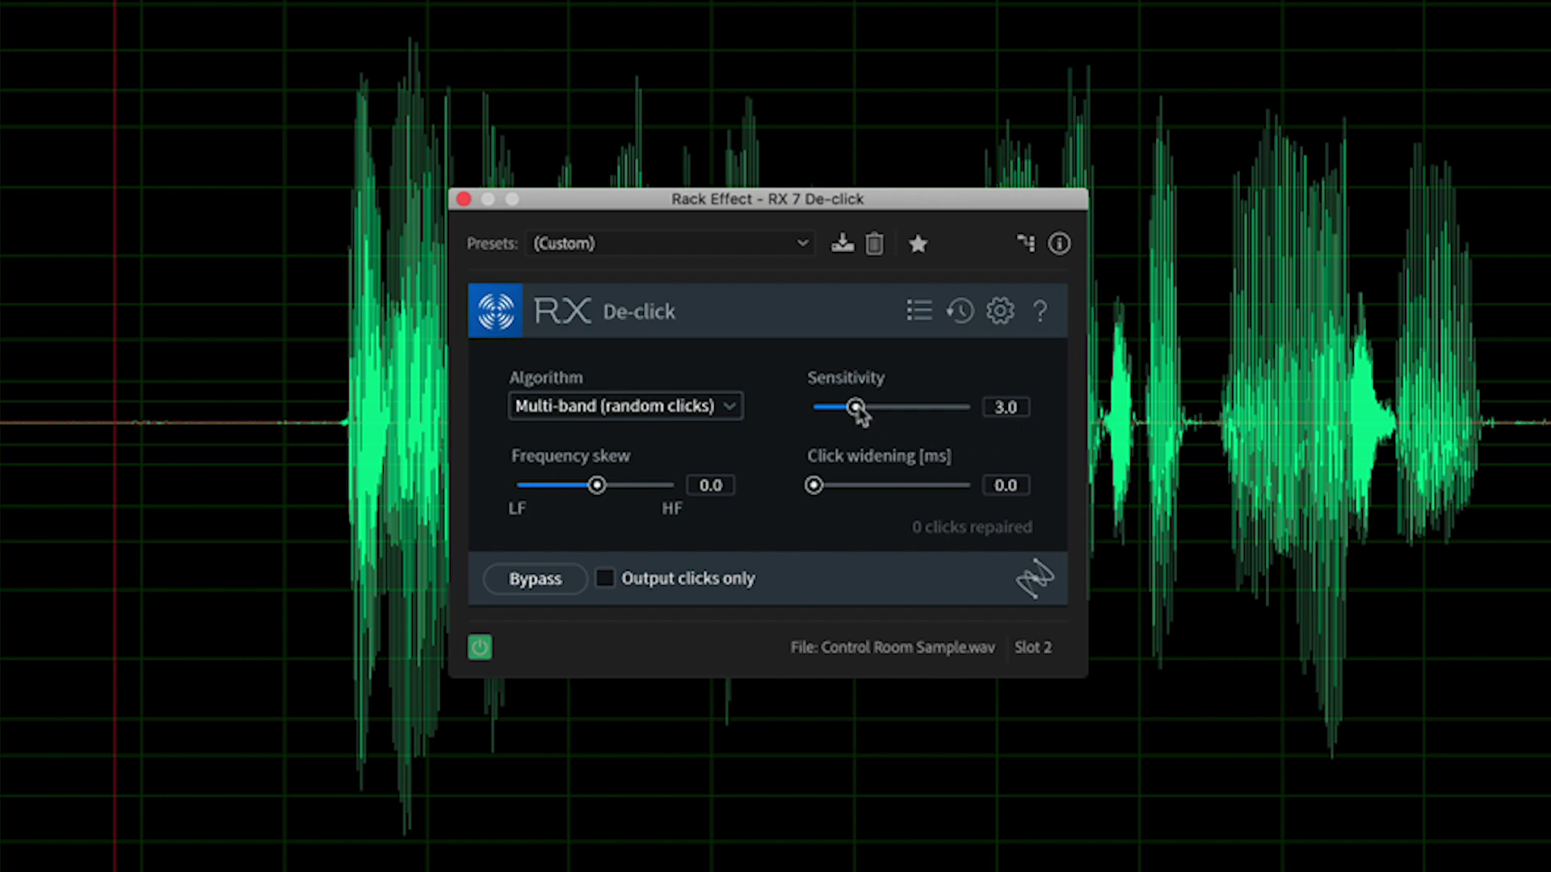
{"action": "double_click", "coordinate": [1008, 409]}
{"action": "type", "text": "4"}
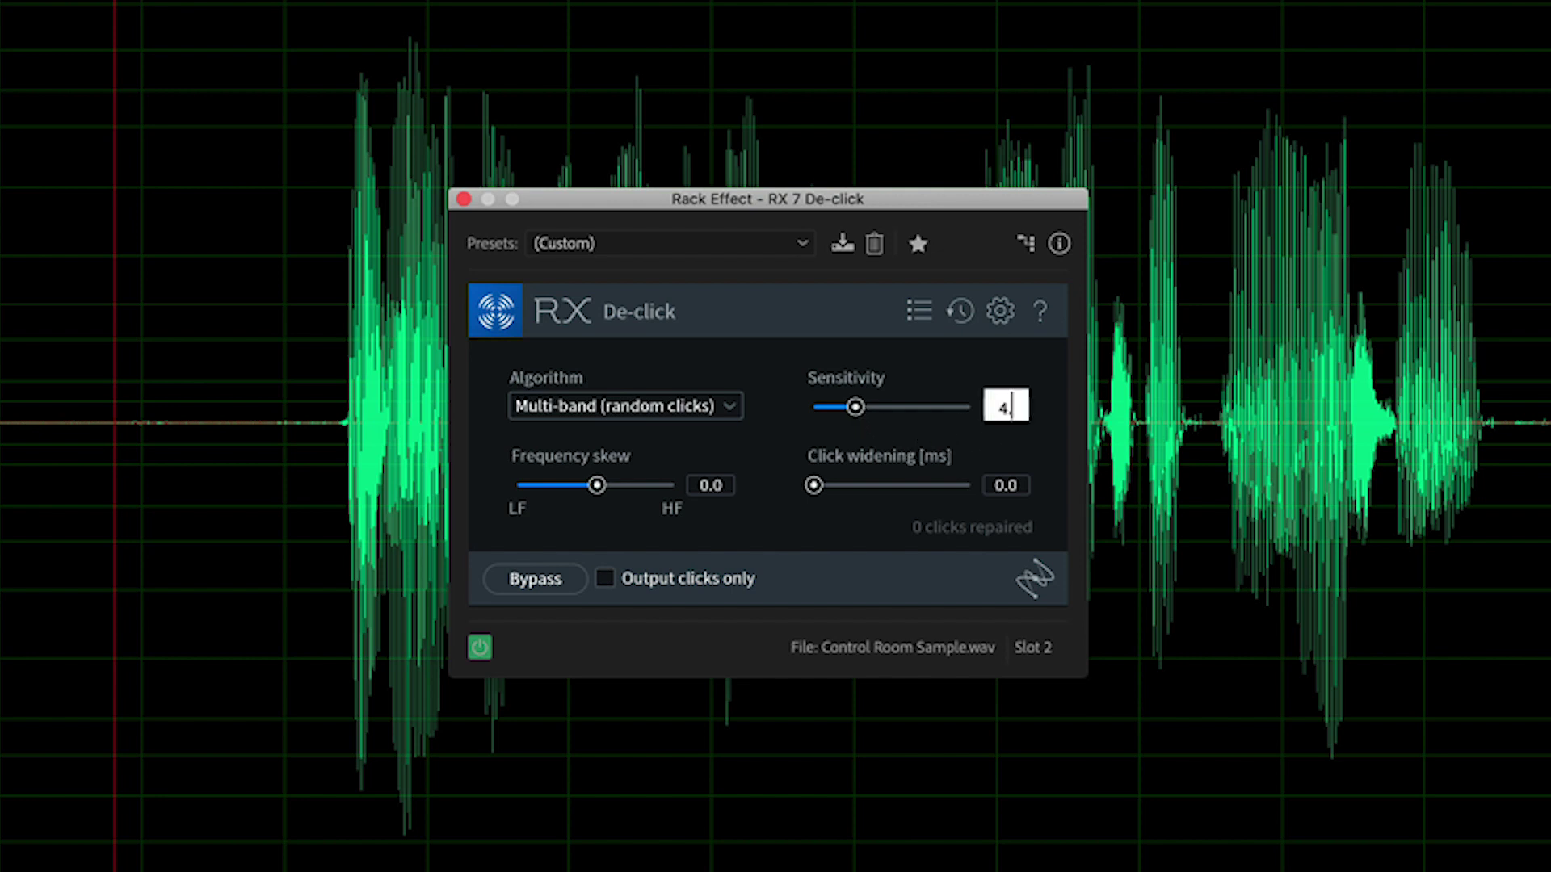
{"action": "key", "text": "Return"}
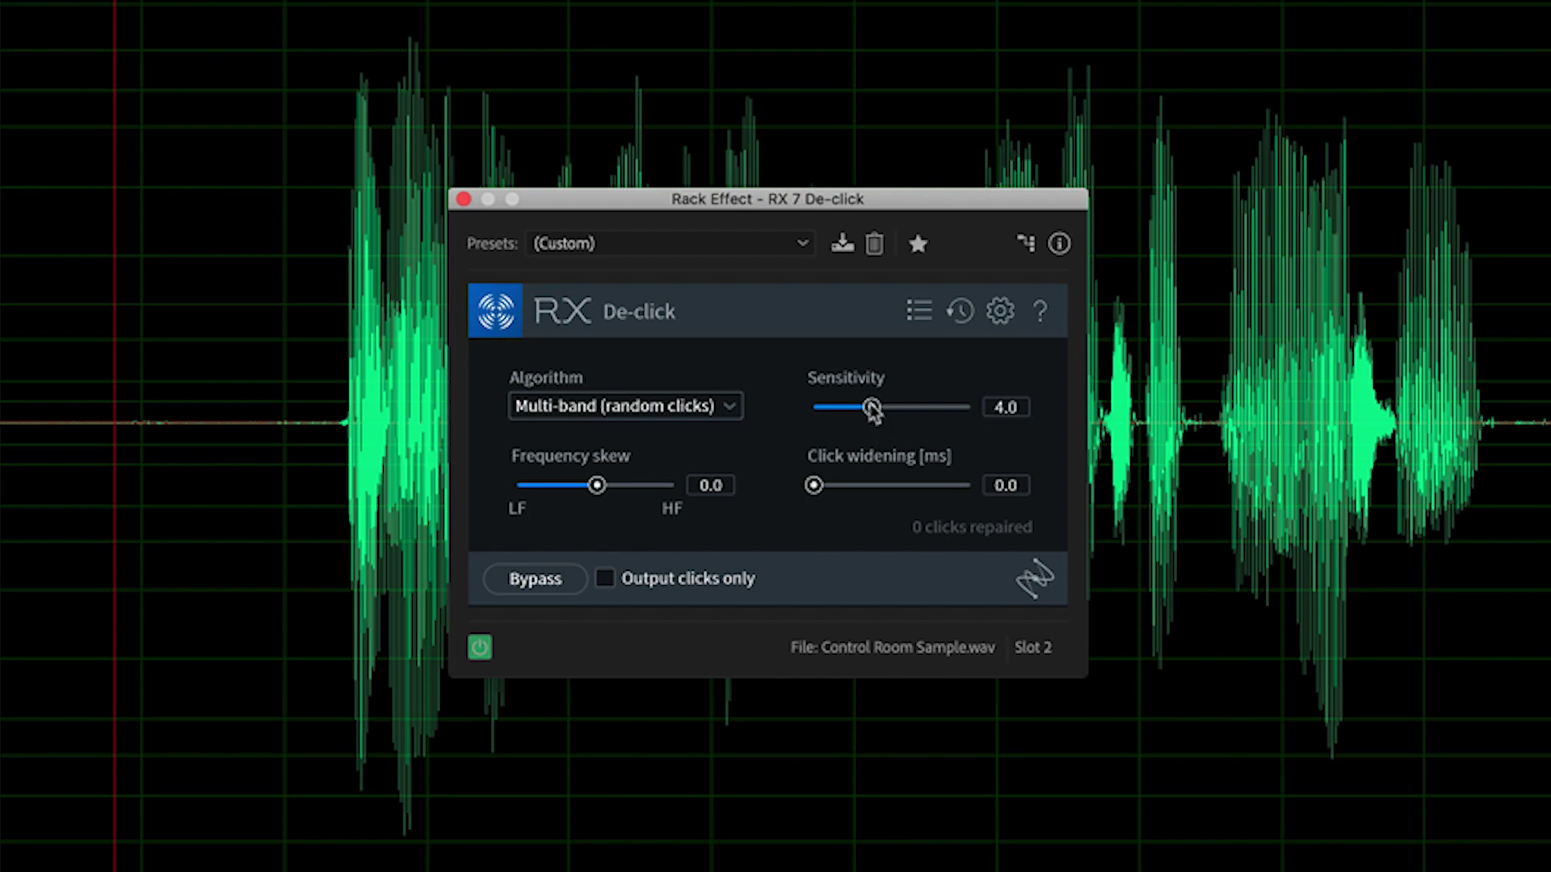
{"action": "left_click_drag", "start_coordinate": [871, 411], "coordinate": [935, 412]}
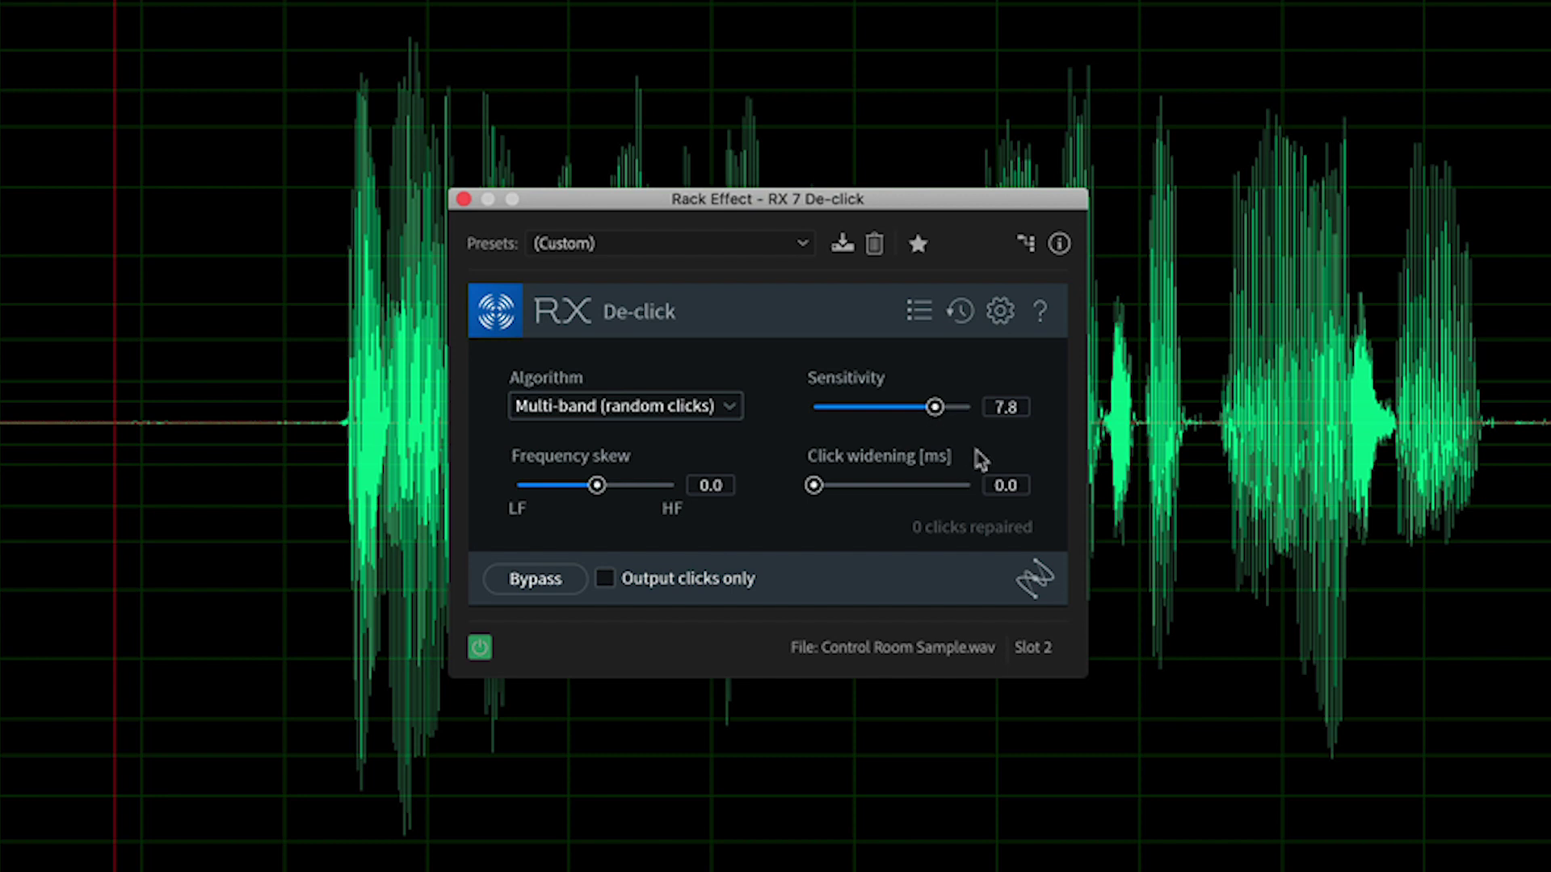
{"action": "left_click", "coordinate": [1006, 407]}
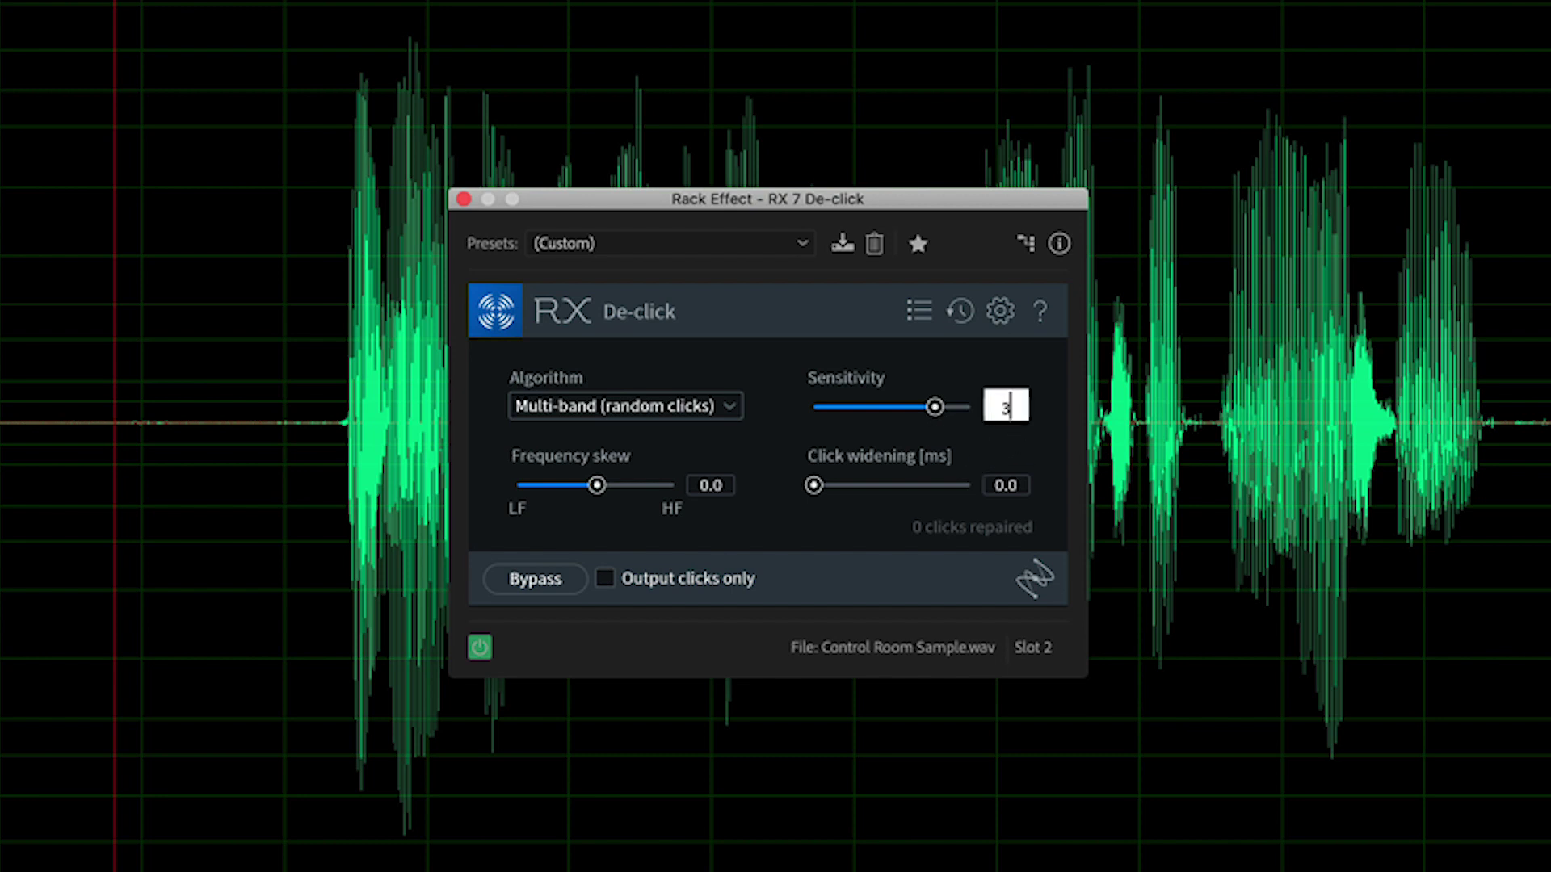
{"action": "type", "text": "3"}
{"action": "key", "text": "Return"}
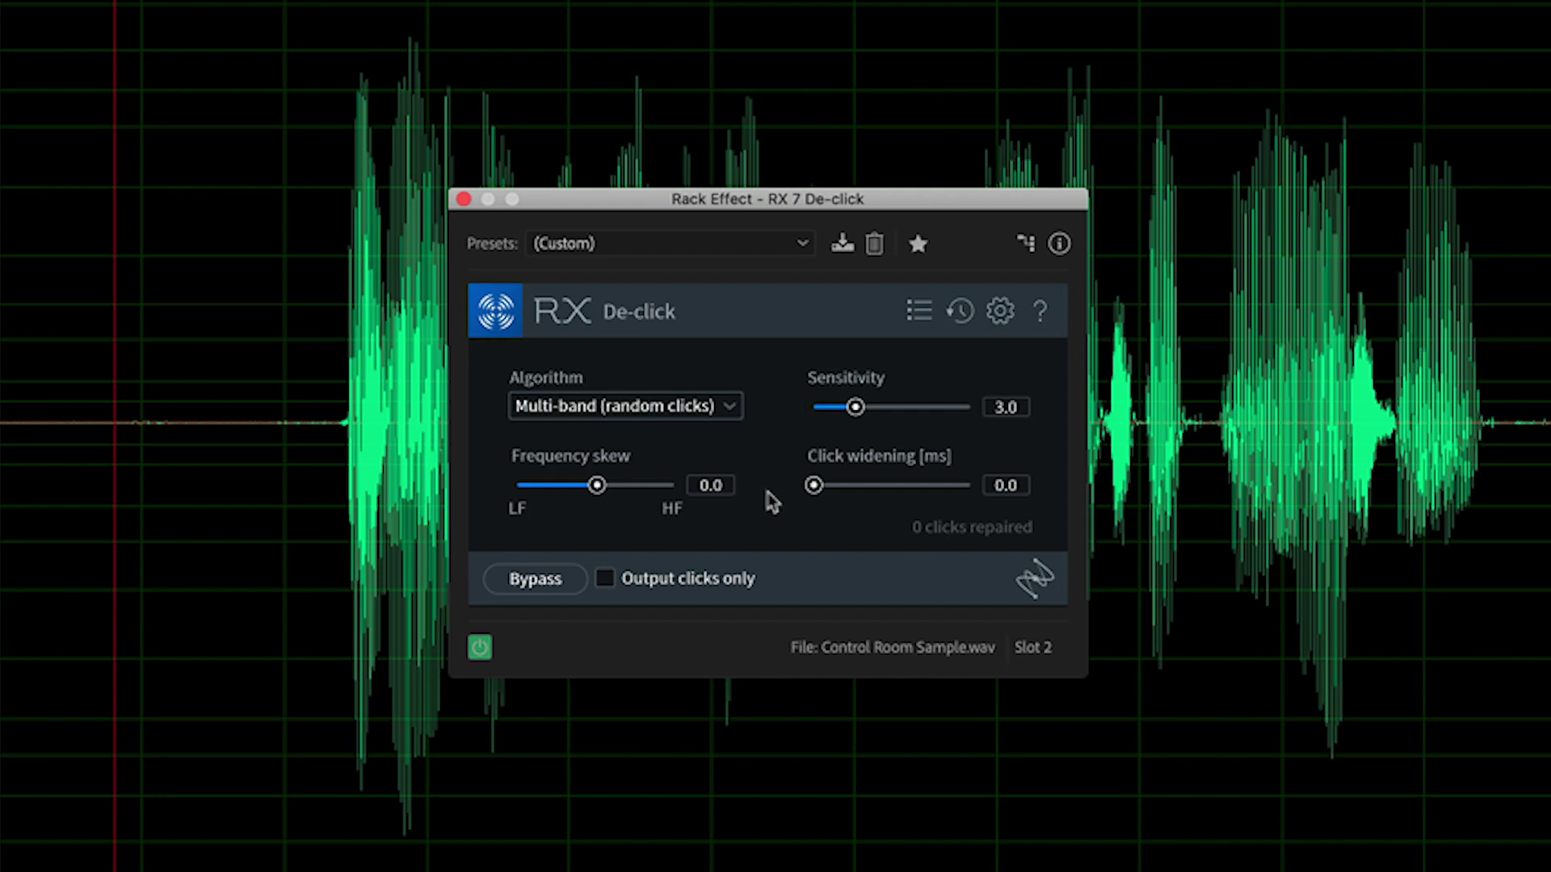
Step: Try the Single-band De-click algorithm, then switch back to Multi-band (random clicks)
{"action": "left_click", "coordinate": [736, 412]}
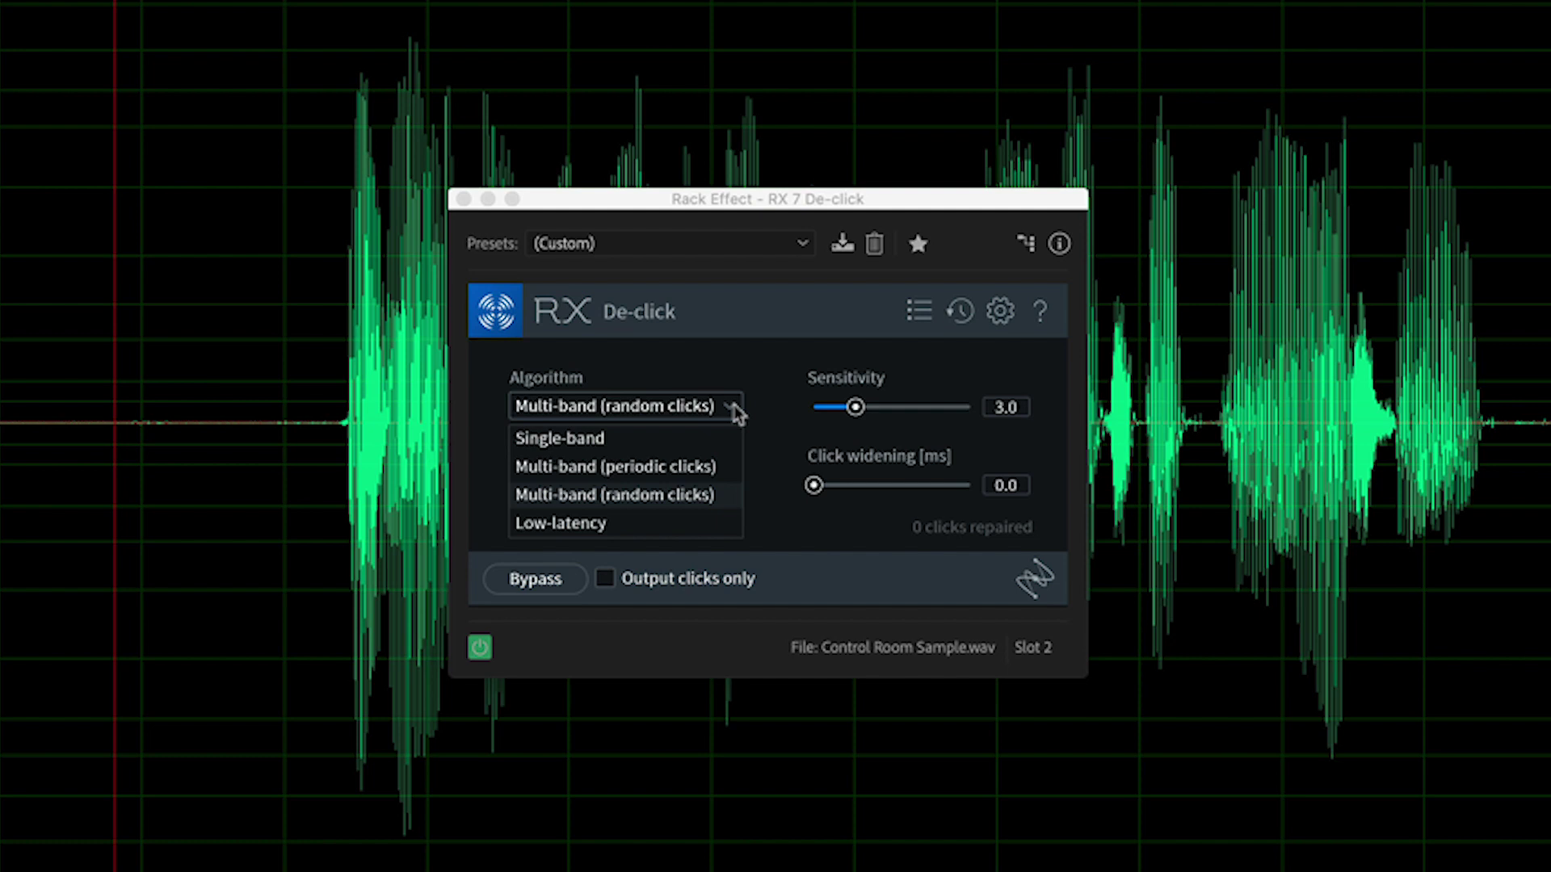
{"action": "left_click", "coordinate": [642, 438]}
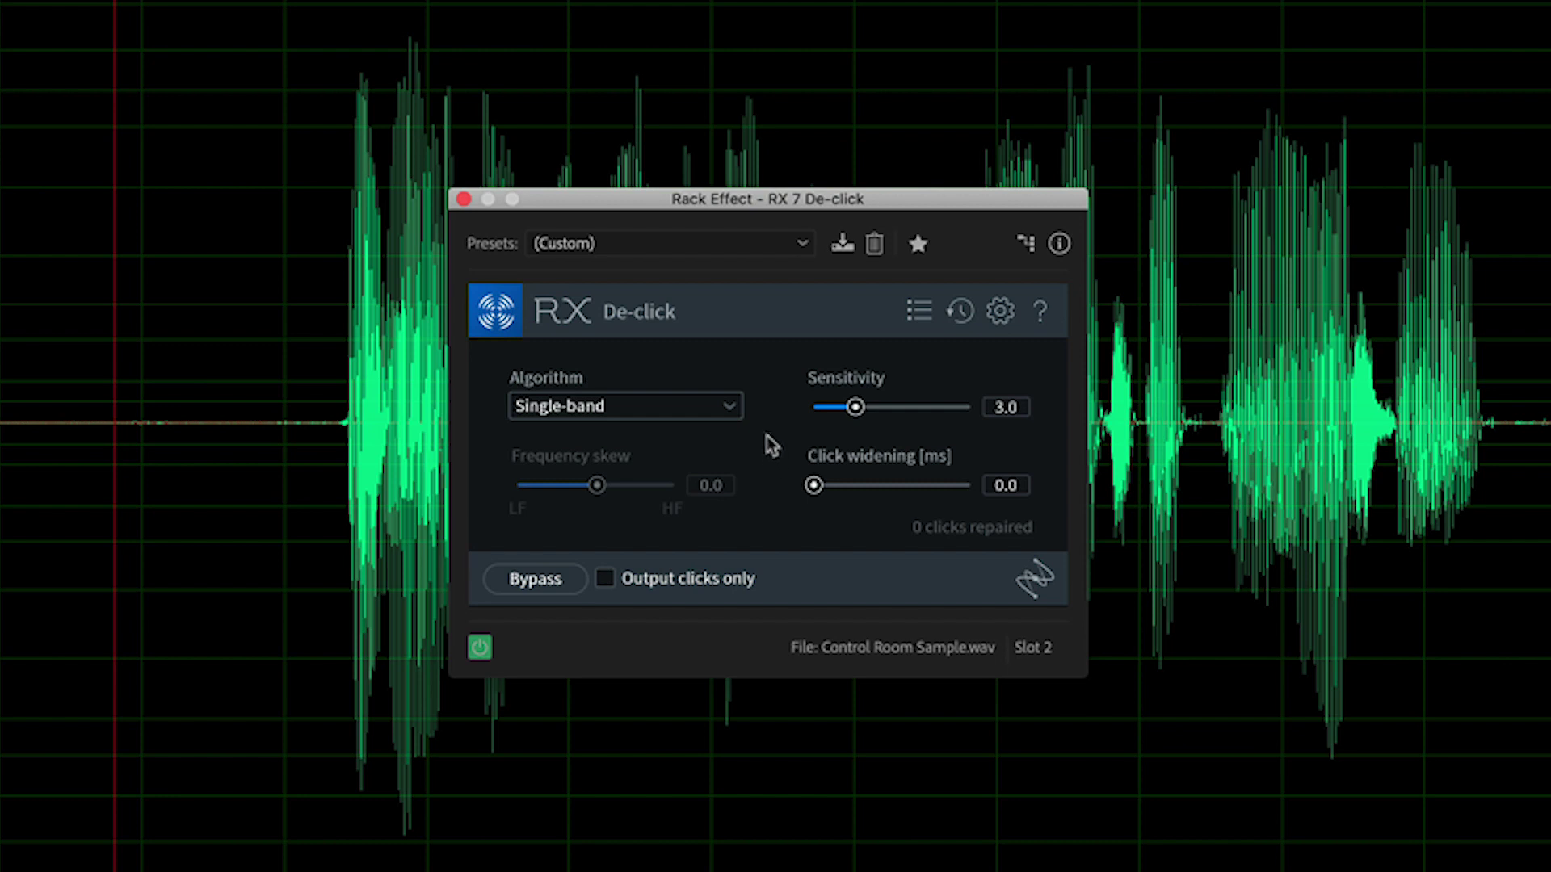
{"action": "left_click", "coordinate": [738, 412]}
{"action": "left_click", "coordinate": [644, 510]}
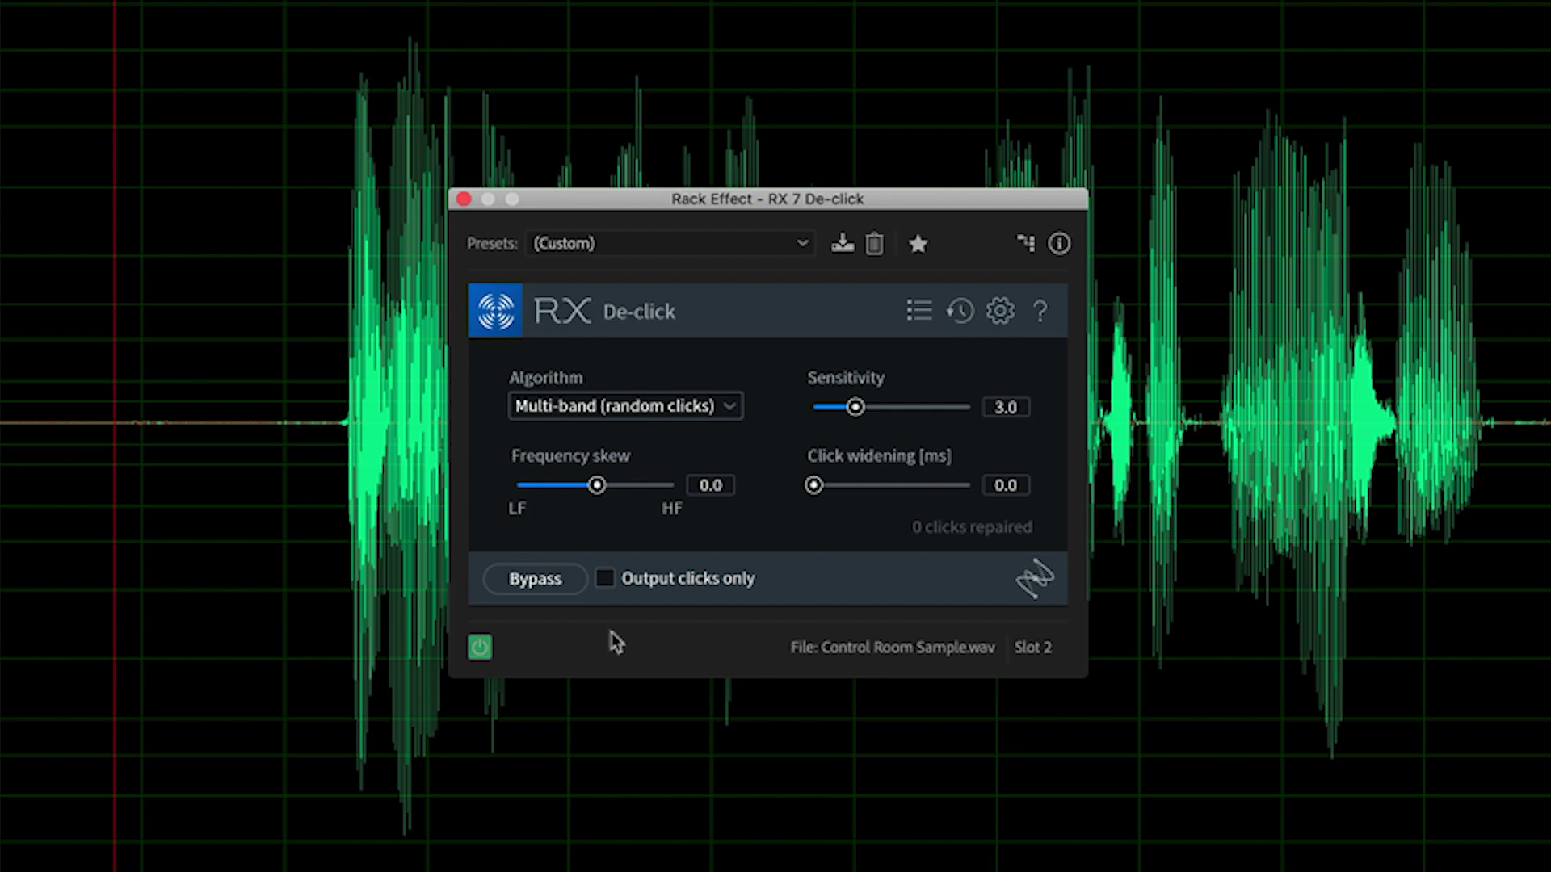
{"action": "left_click", "coordinate": [606, 578]}
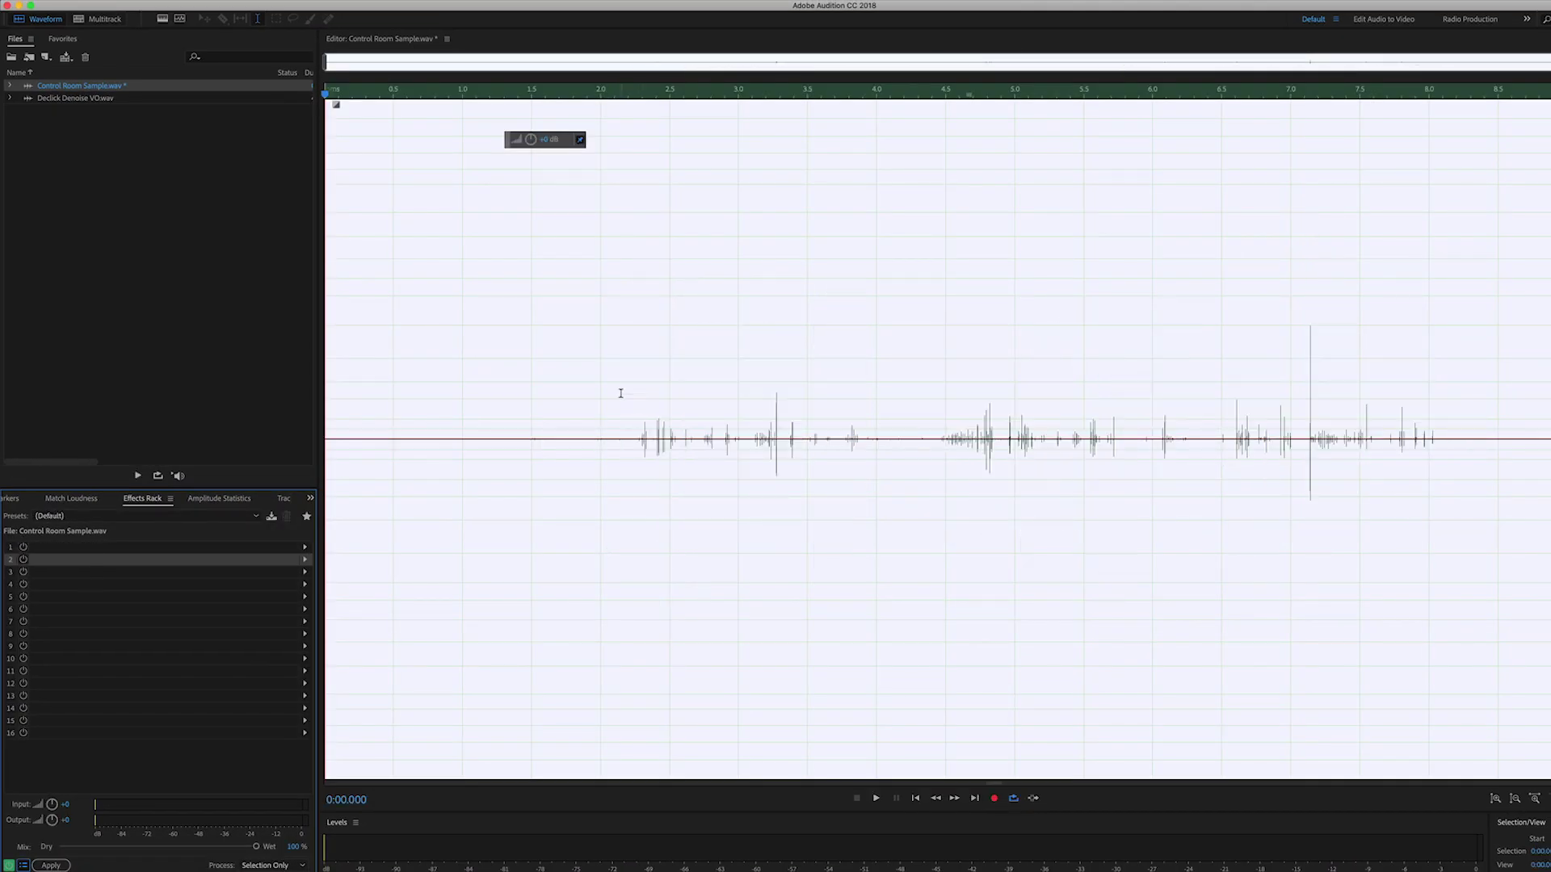
{"action": "key", "text": "space"}
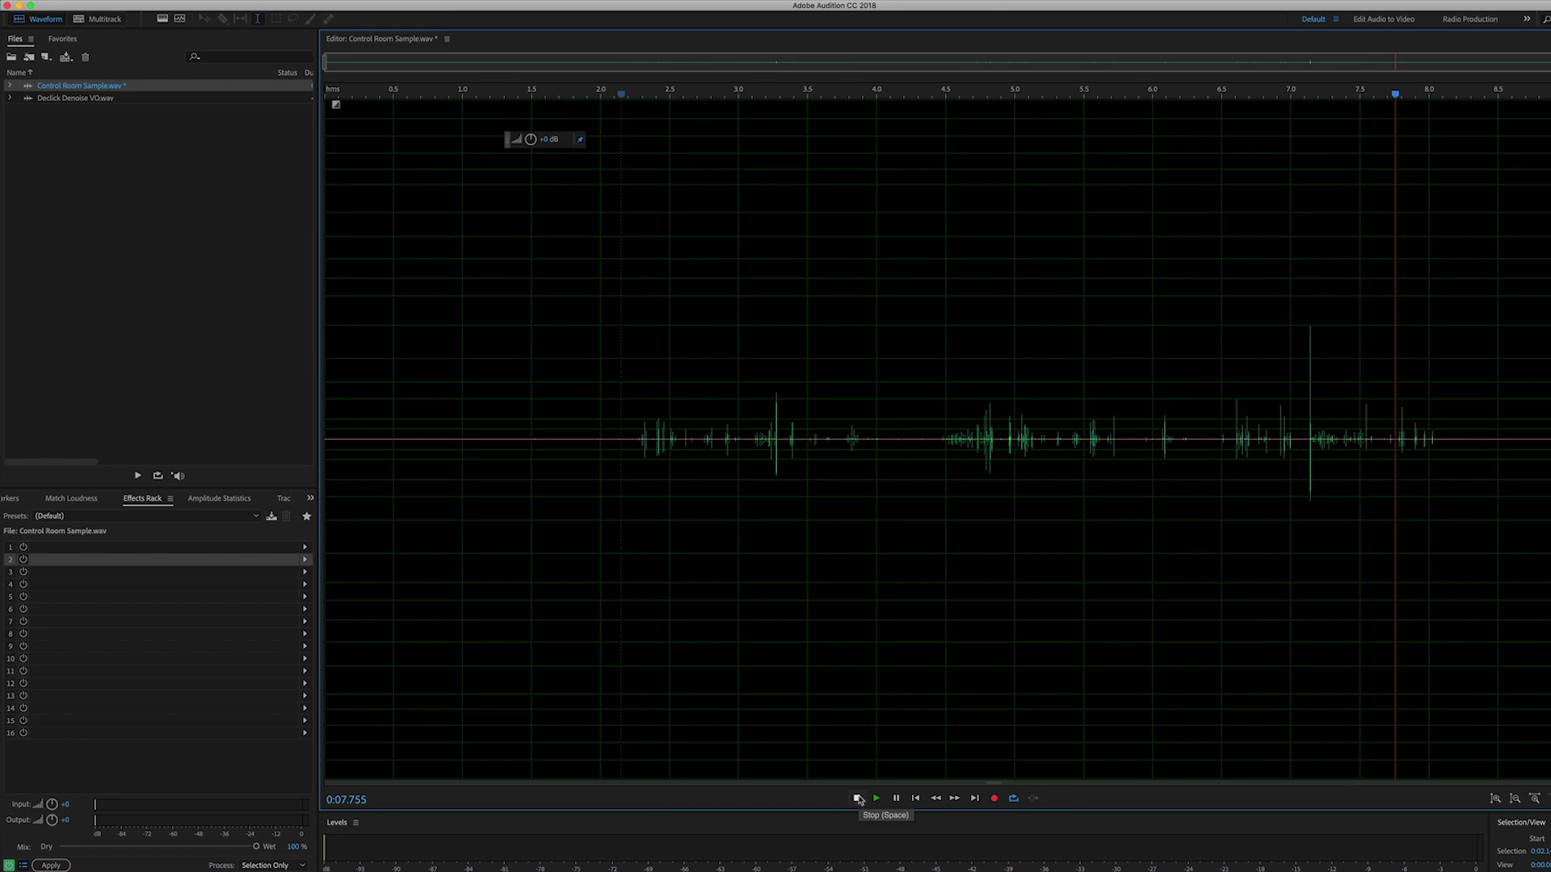
{"action": "left_click", "coordinate": [858, 798]}
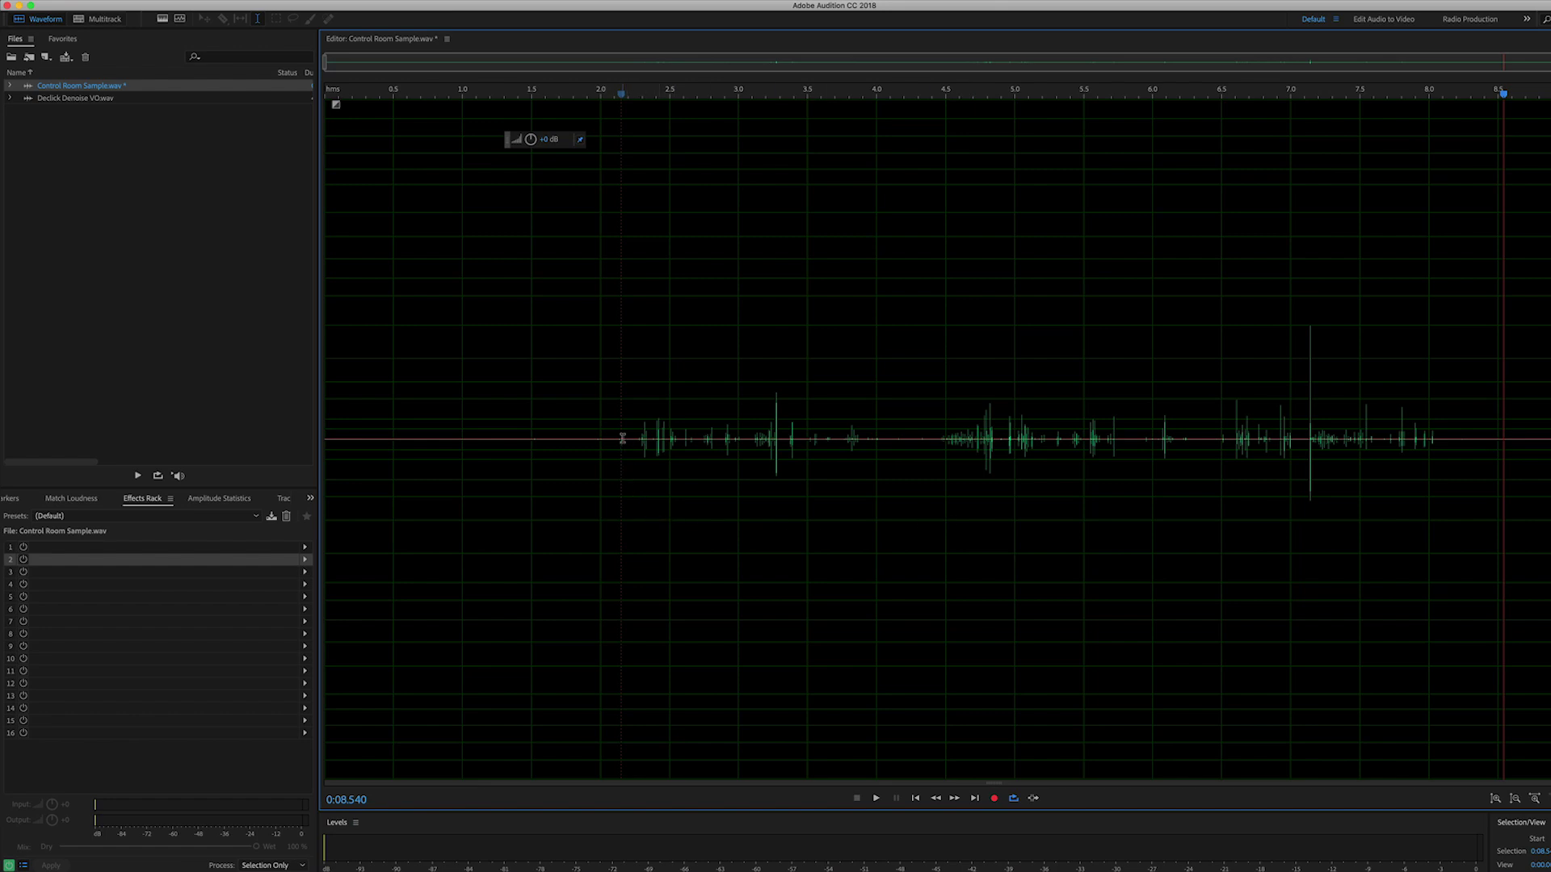
{"action": "left_click_drag", "start_coordinate": [621, 439], "coordinate": [764, 442]}
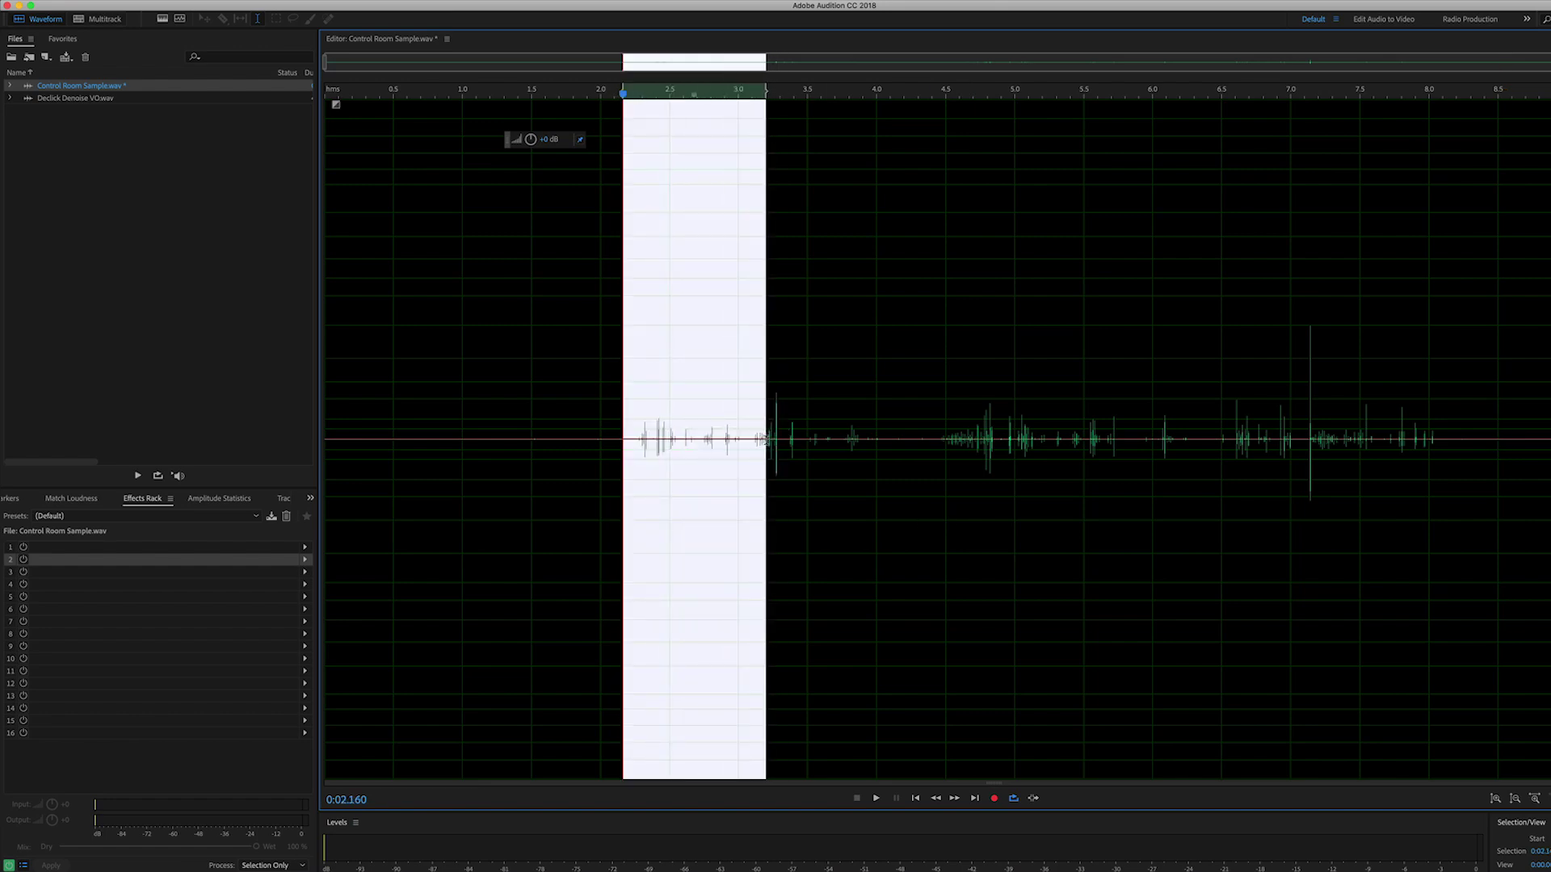
{"action": "left_click_drag", "start_coordinate": [926, 437], "coordinate": [1115, 446]}
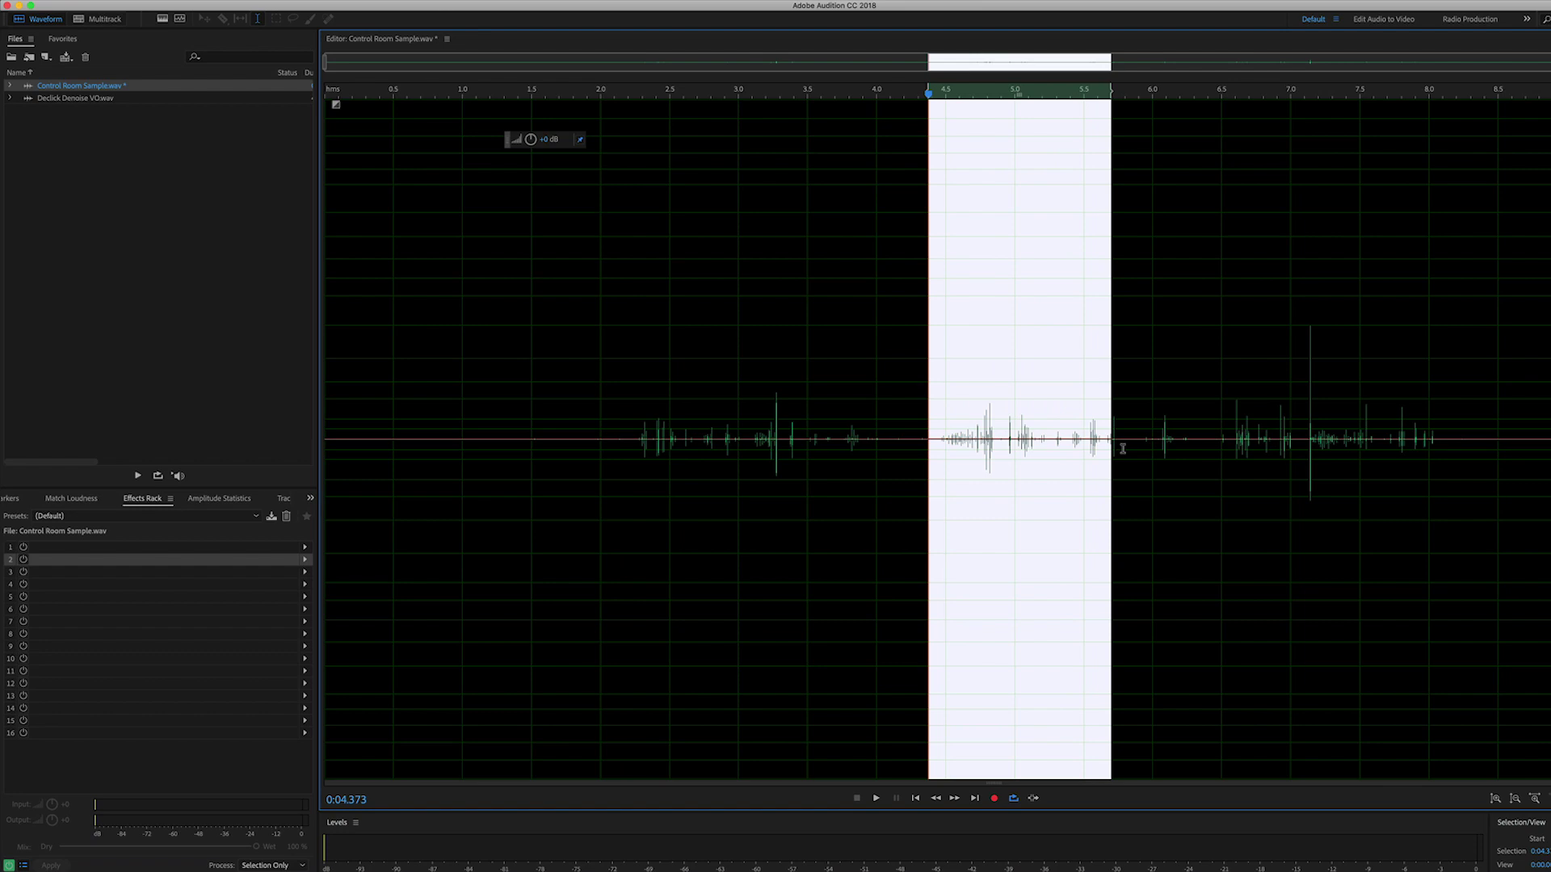
{"action": "left_click", "coordinate": [1148, 477]}
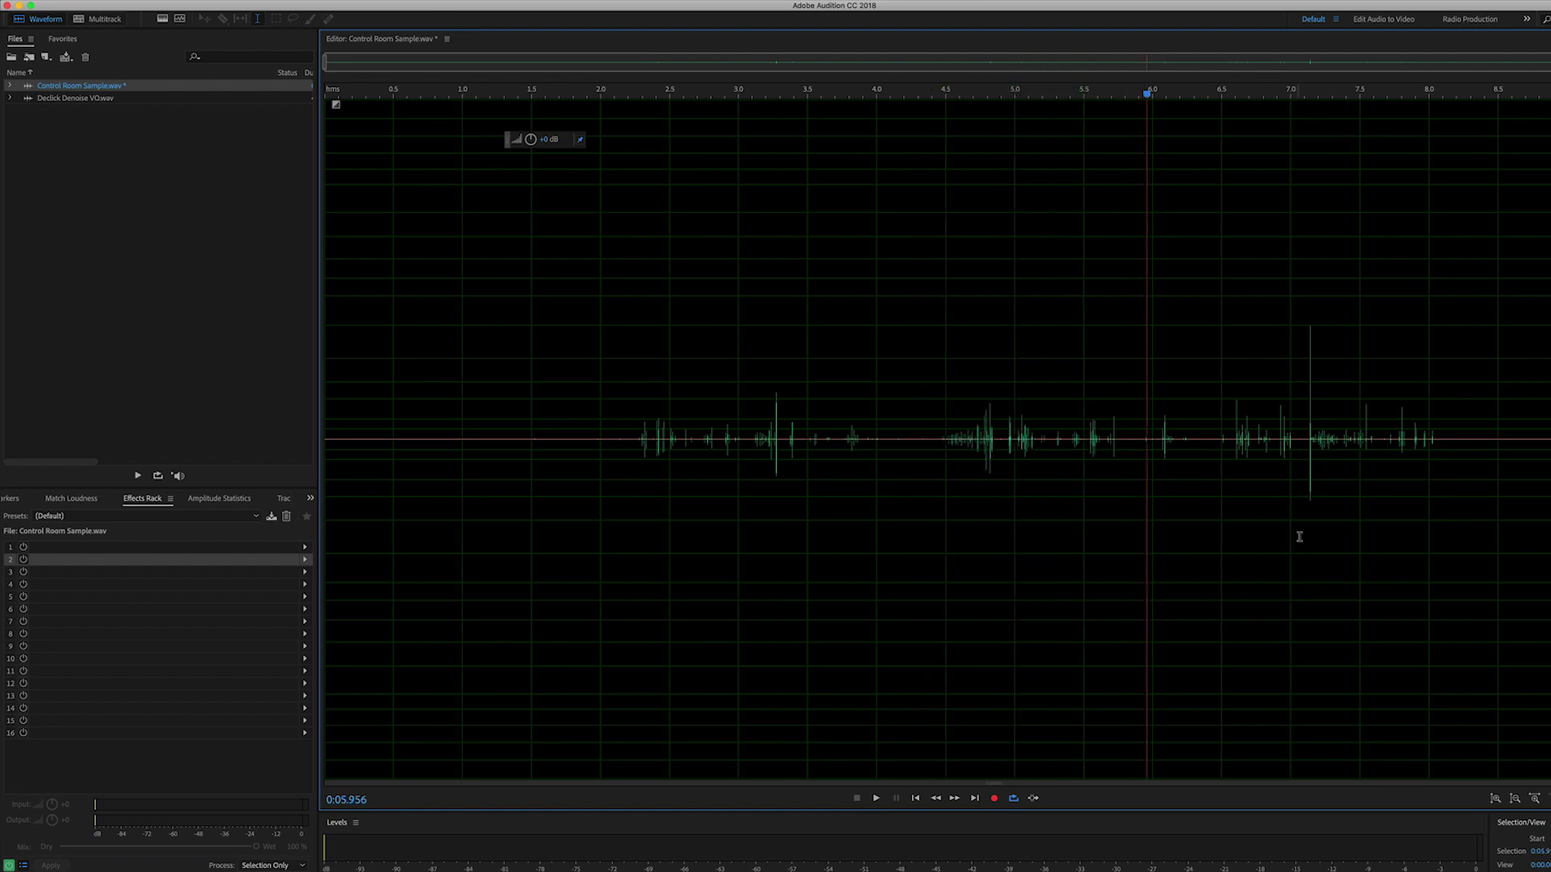
{"action": "left_click", "coordinate": [1311, 482]}
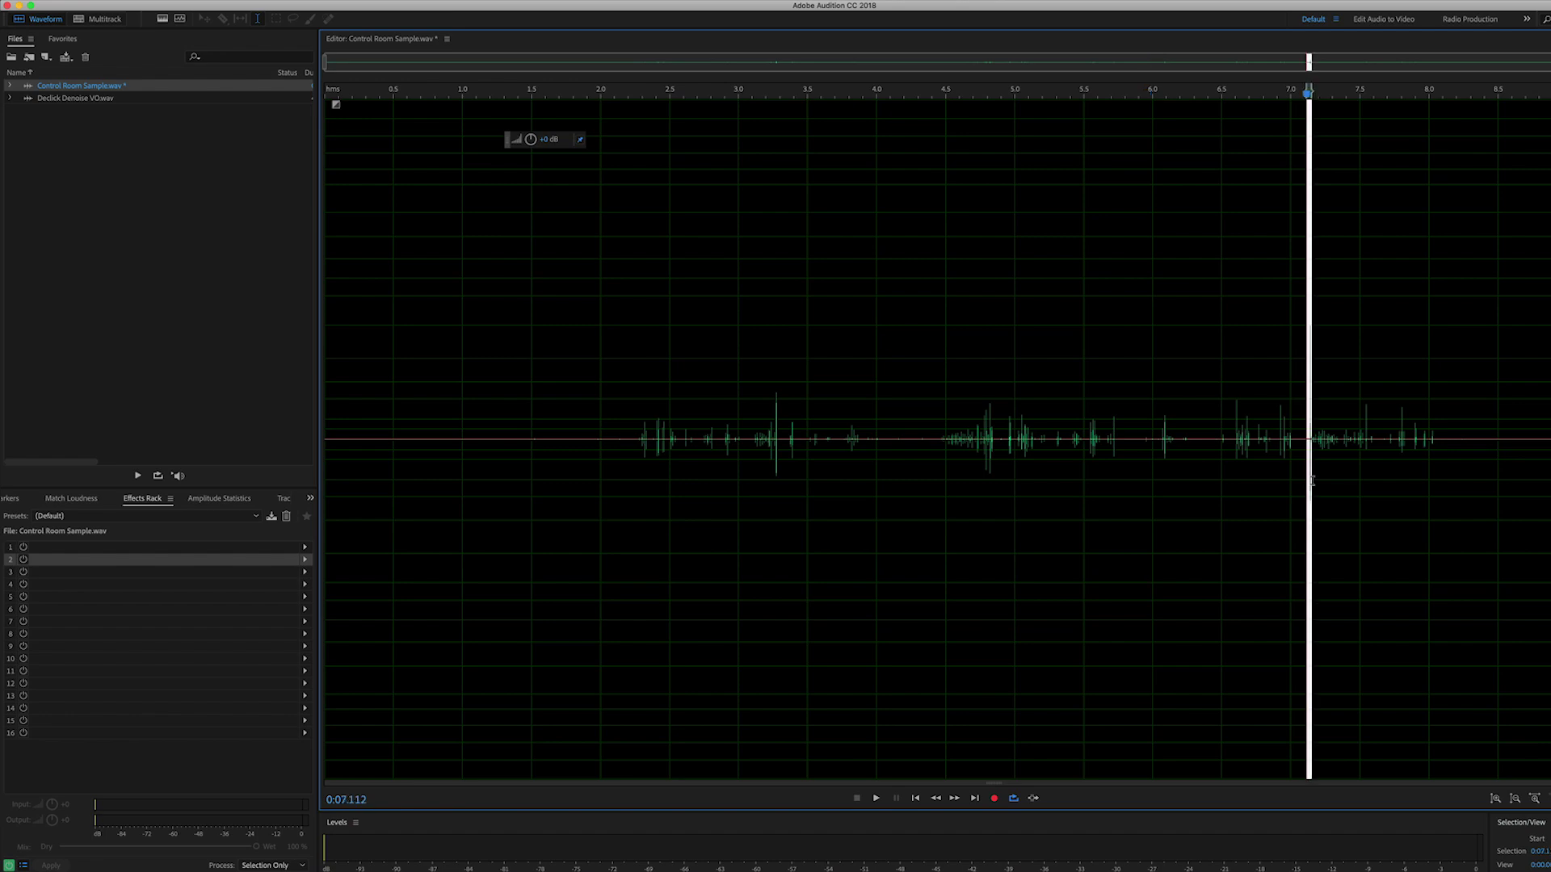
{"action": "left_click", "coordinate": [773, 481]}
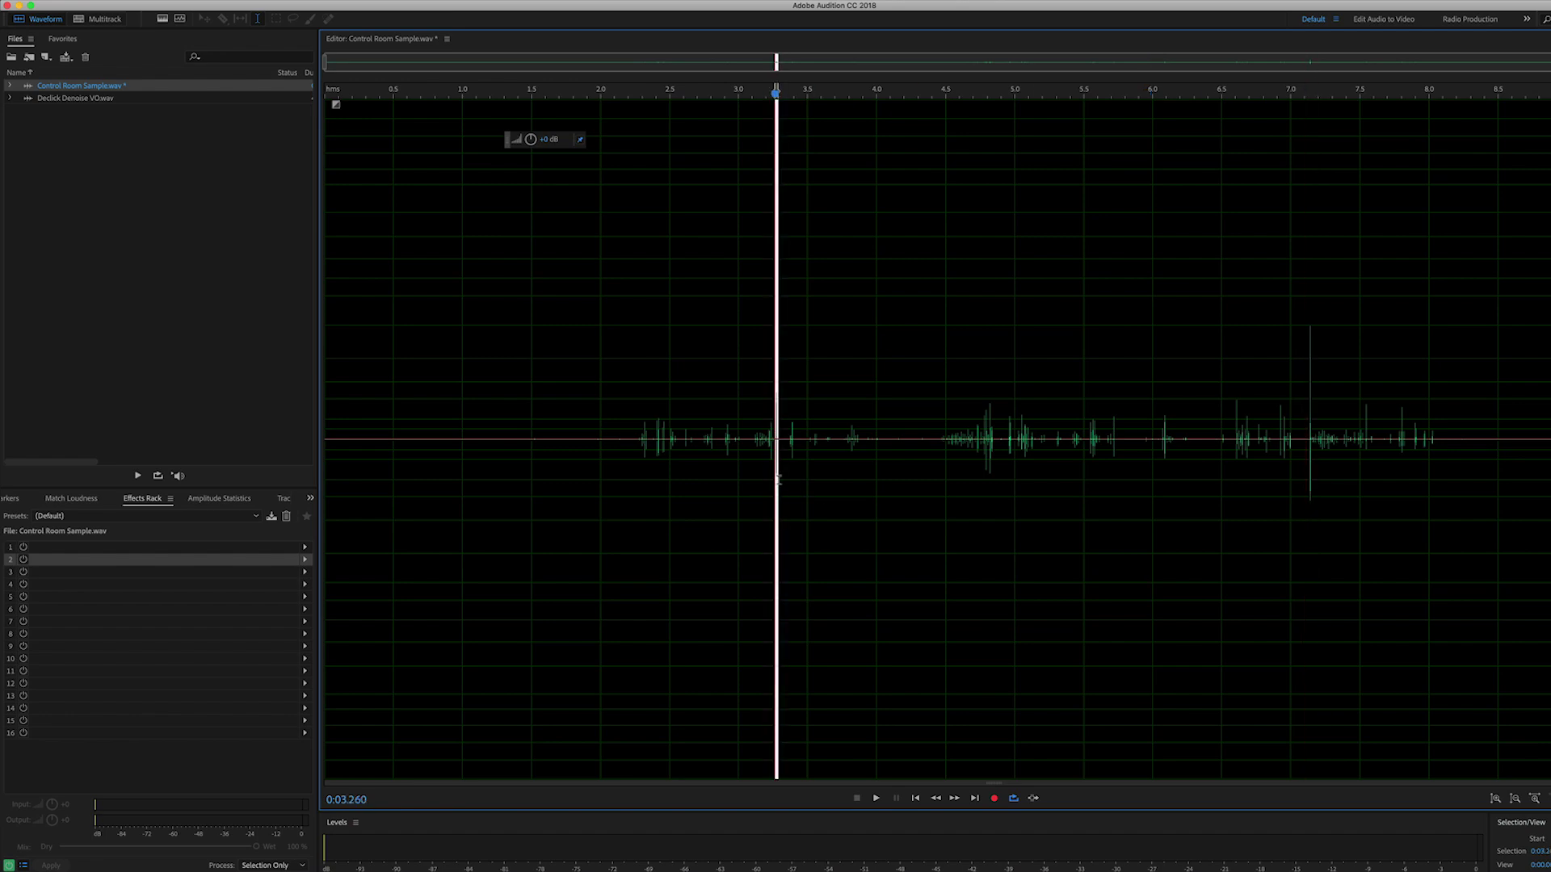
{"action": "left_click", "coordinate": [828, 490]}
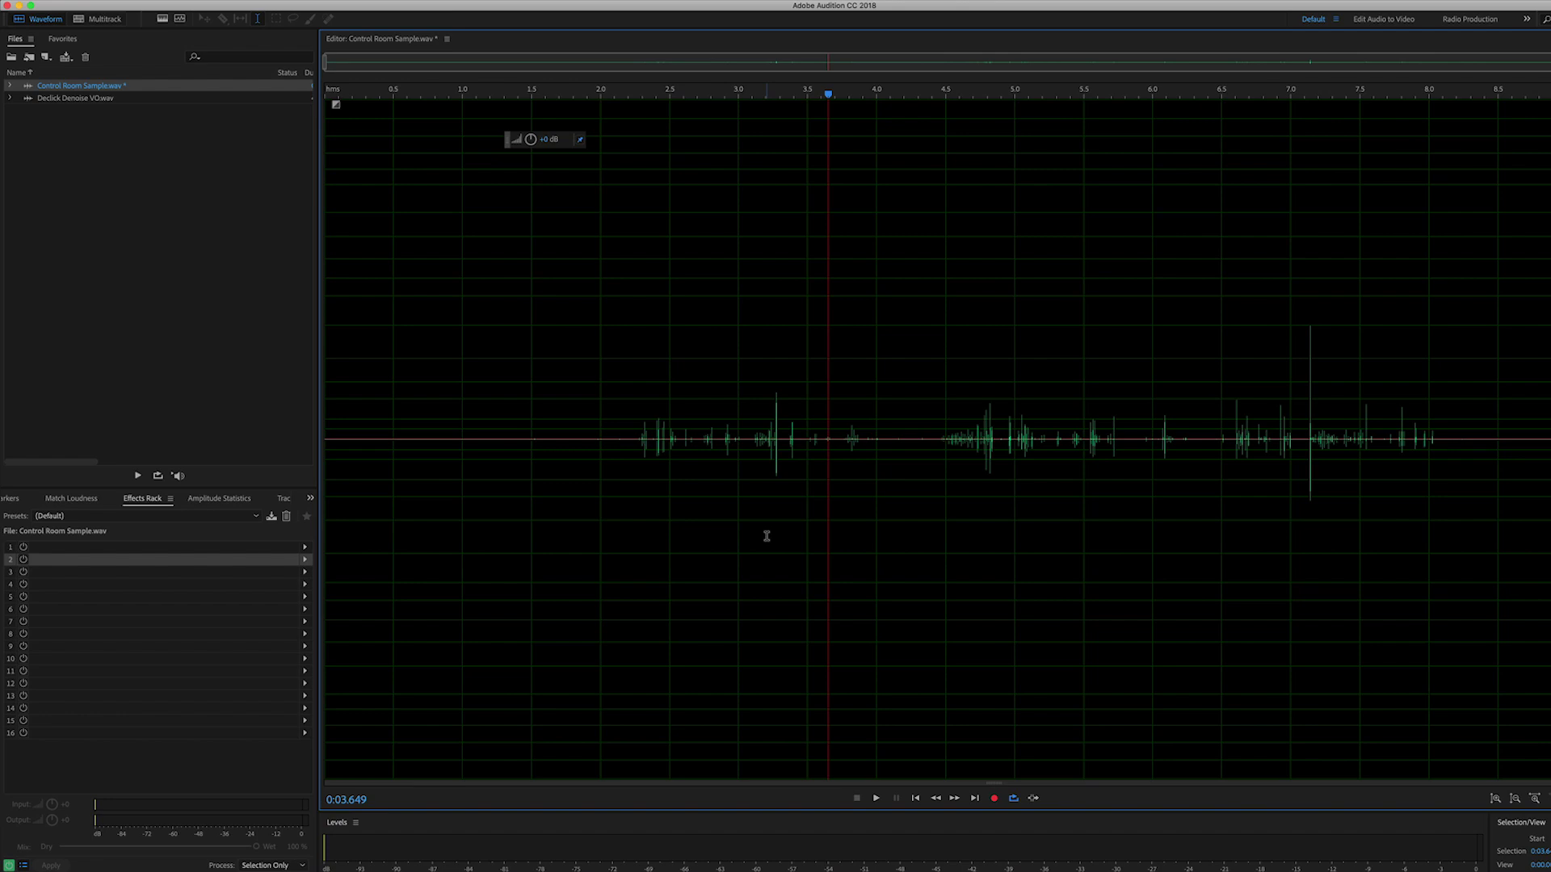
Step: Undo back to the effects stack and review RX 7 Voice De-noise (adaptive, dialogue, surgical, 12 dB)
{"action": "key", "text": "ctrl+a"}
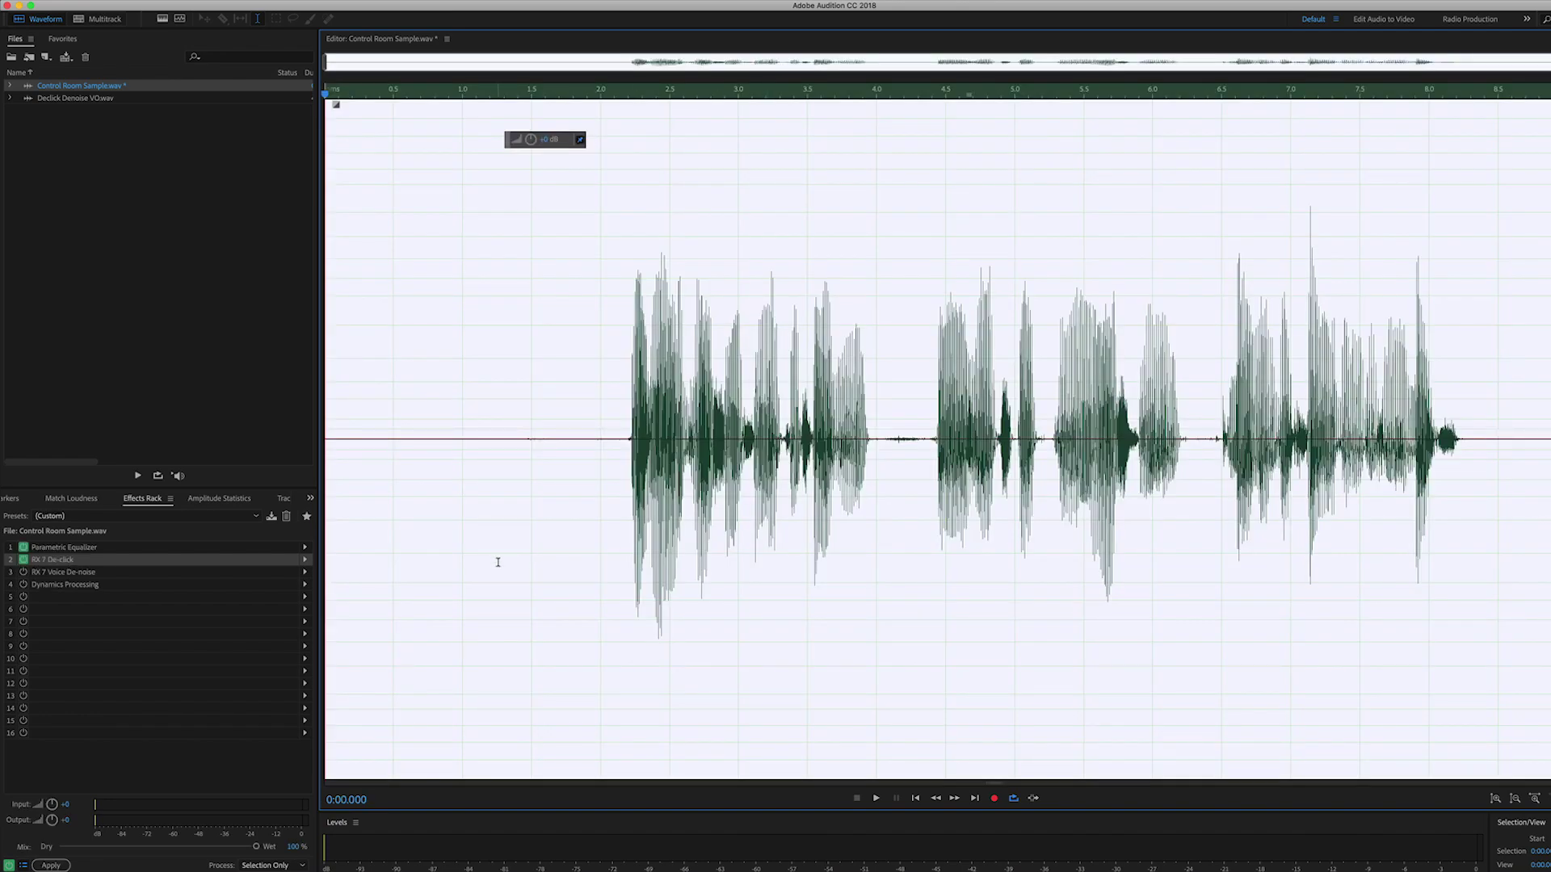
{"action": "left_click", "coordinate": [497, 563]}
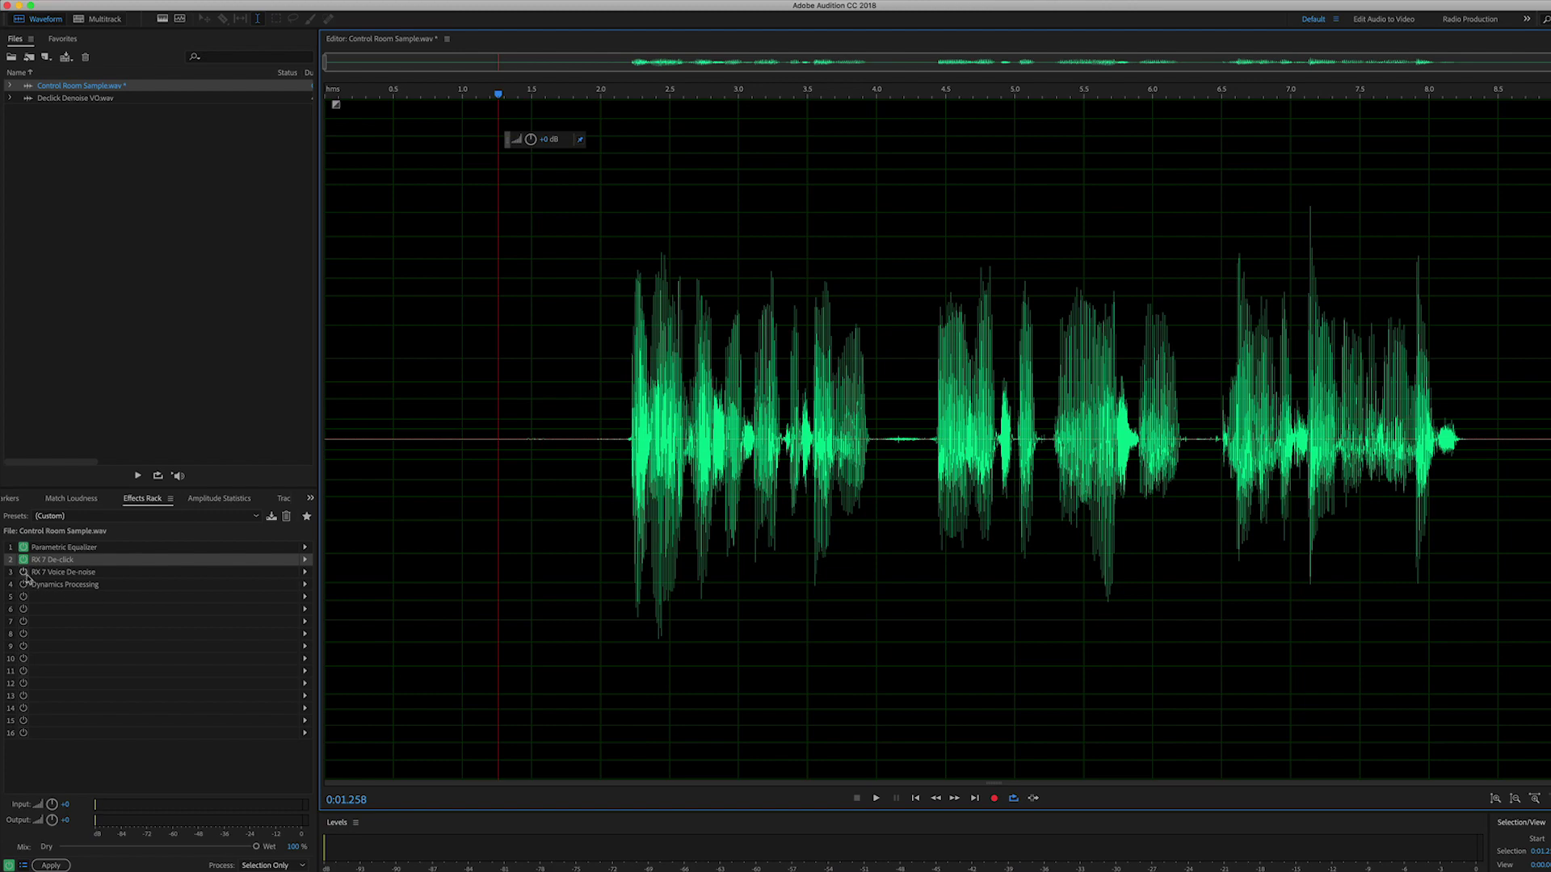
{"action": "double_click", "coordinate": [61, 571]}
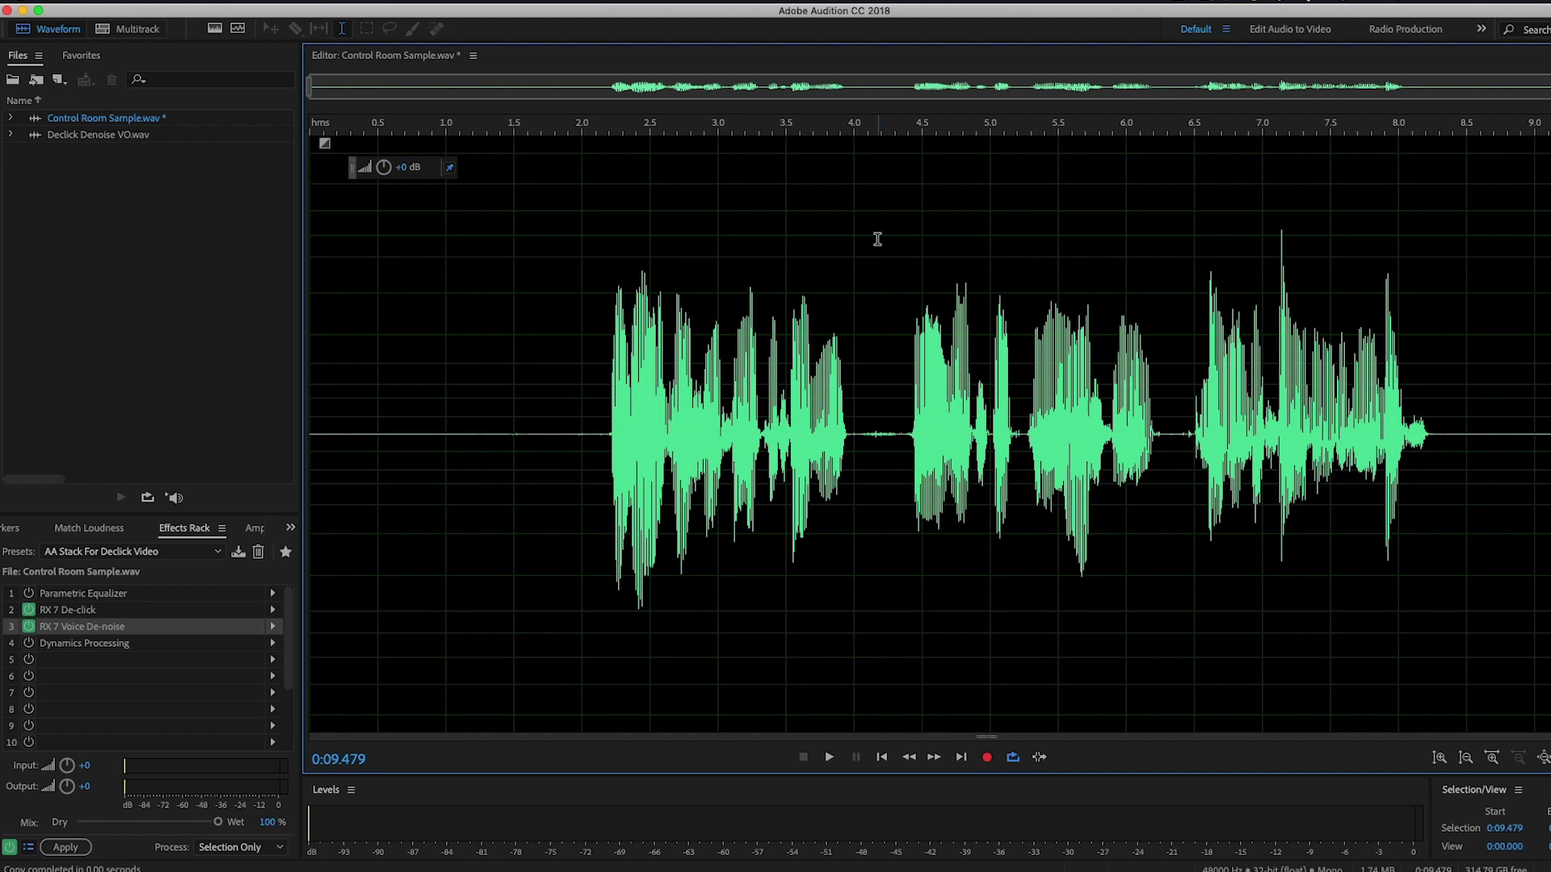
{"action": "scroll", "coordinate": [878, 239], "scroll_direction": "down", "scroll_amount": 2}
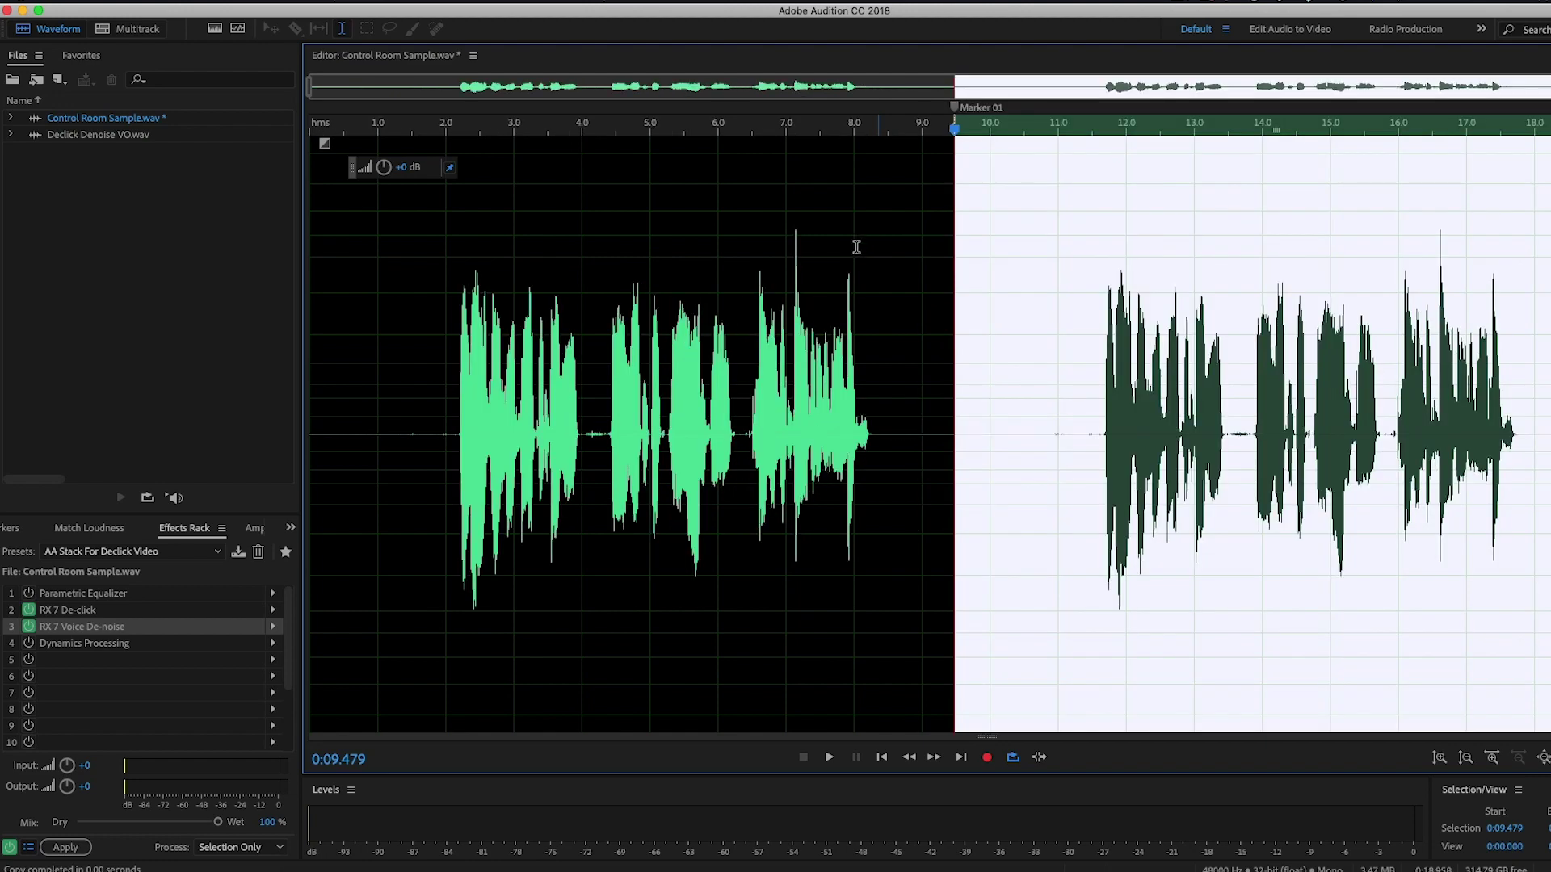
Step: Apply the De-click and Voice De-noise rack to the take after Marker 01, then deselect
{"action": "left_click", "coordinate": [60, 847]}
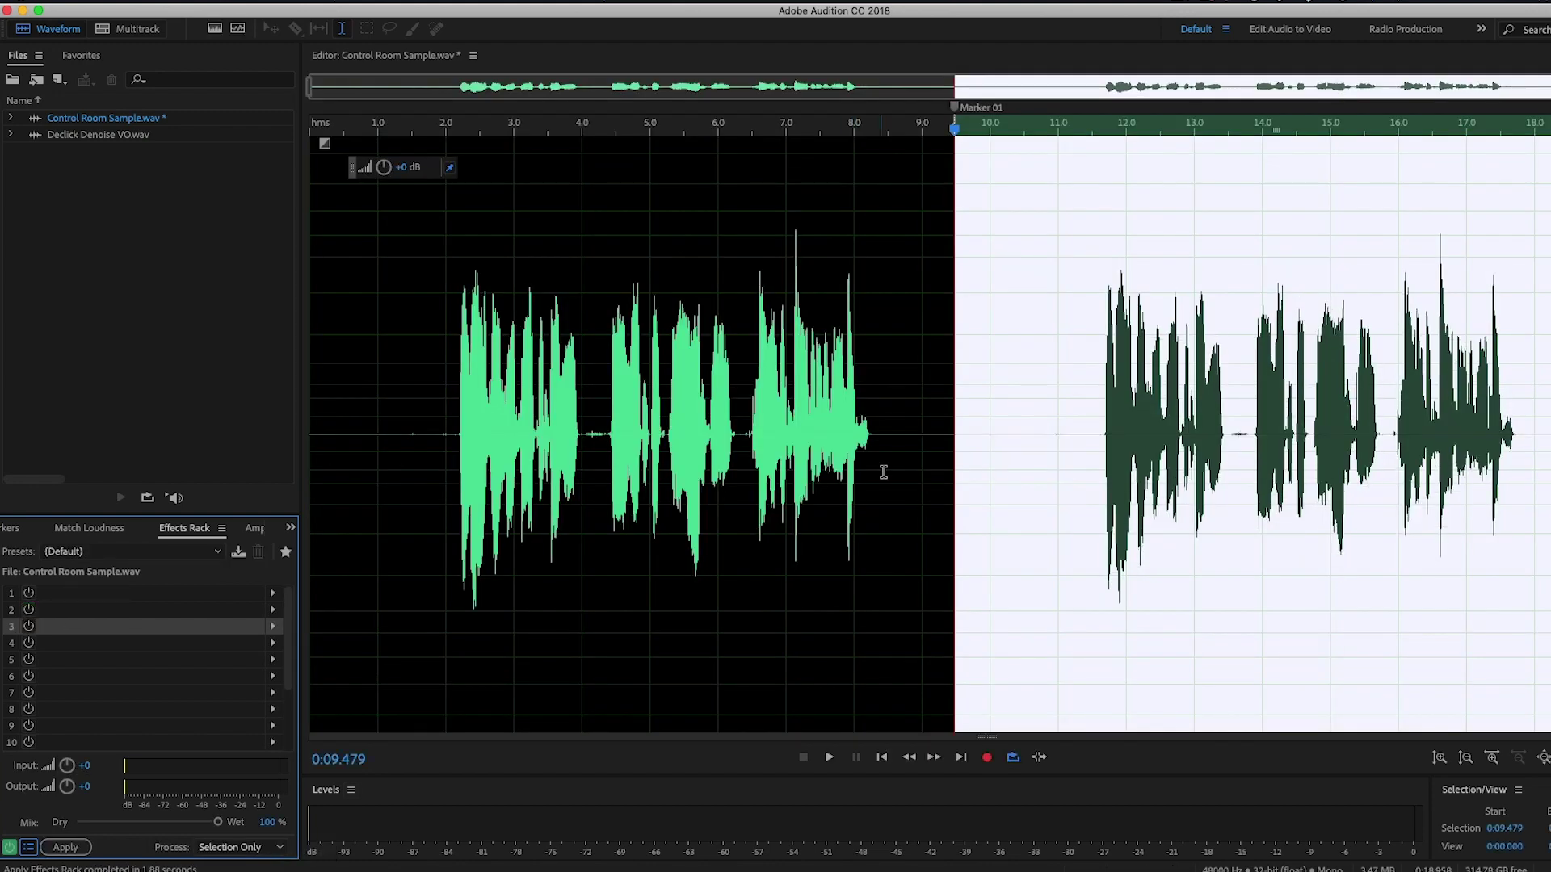
{"action": "left_click", "coordinate": [925, 398]}
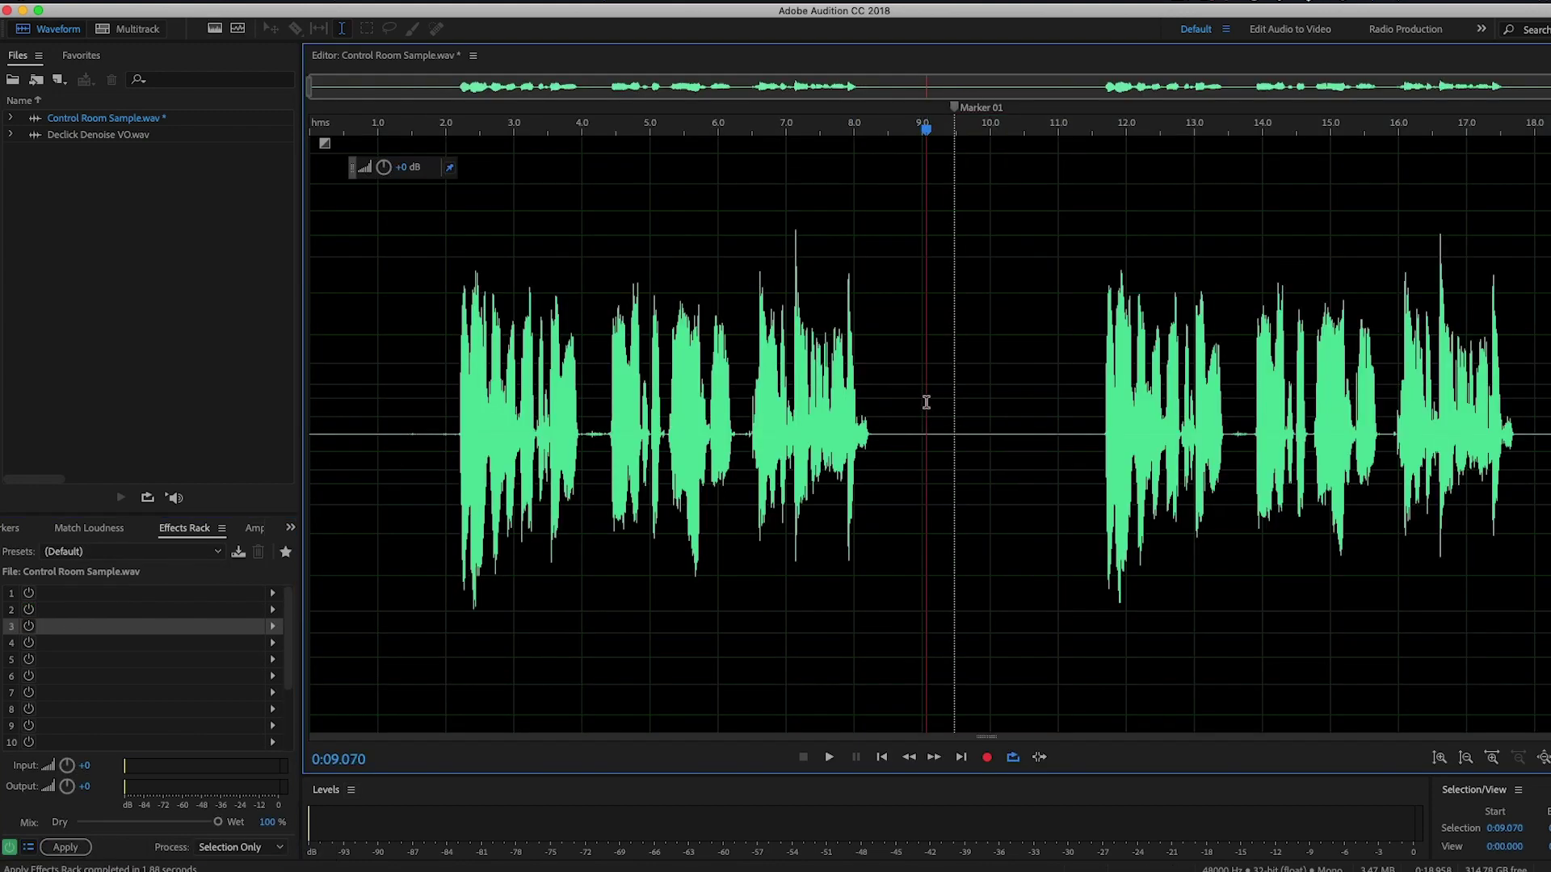
Step: Play the treated copy, then audition its final stretch and stop playback
{"action": "key", "text": "space"}
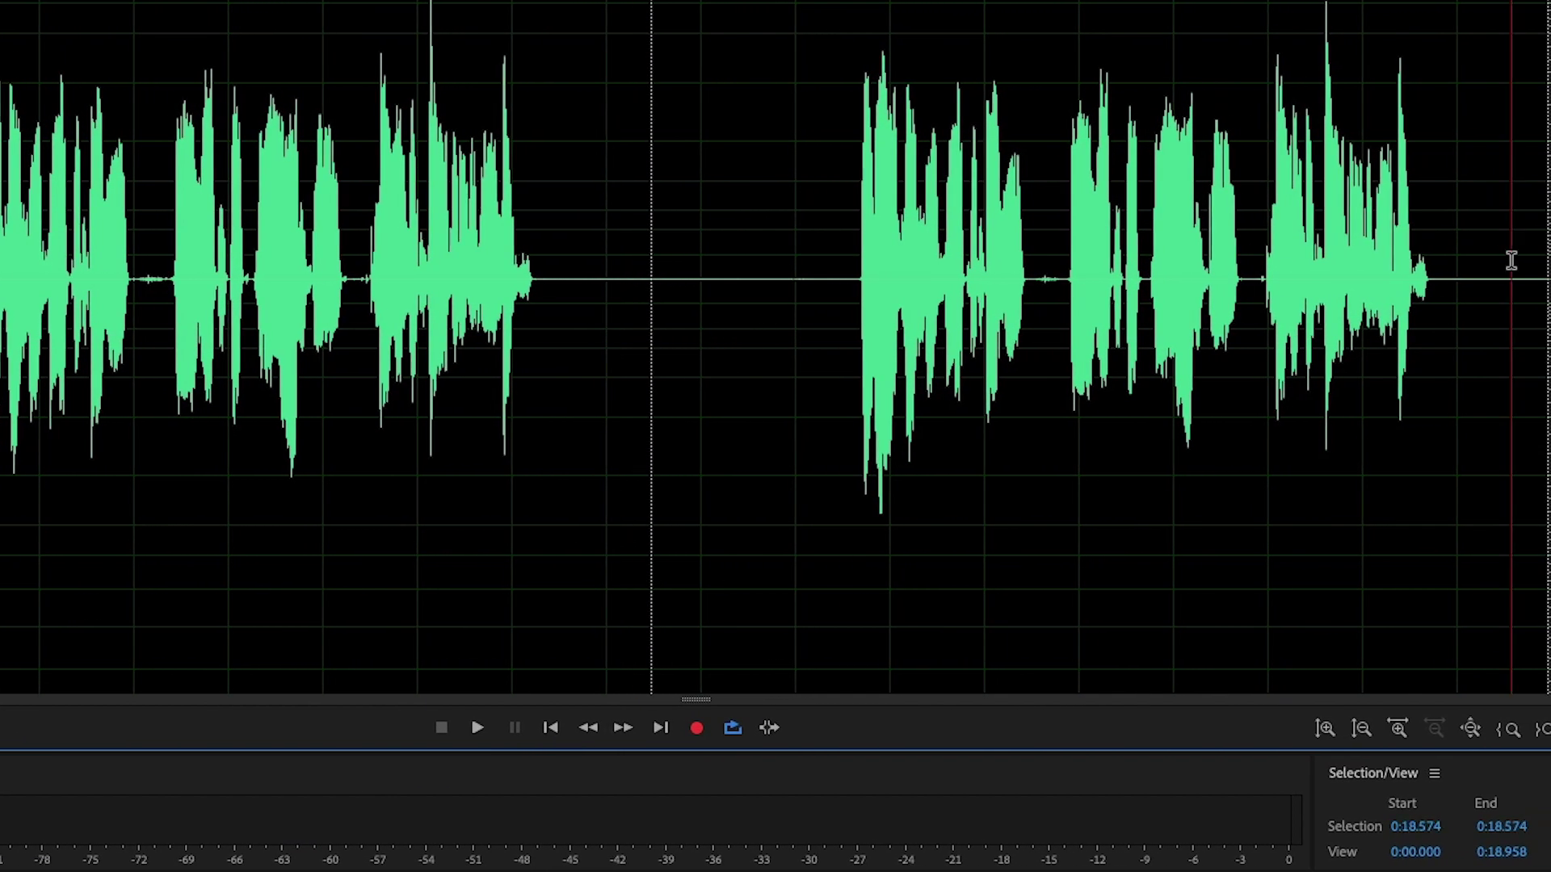
{"action": "left_click_drag", "start_coordinate": [1510, 261], "coordinate": [1549, 257]}
{"action": "key", "text": "space"}
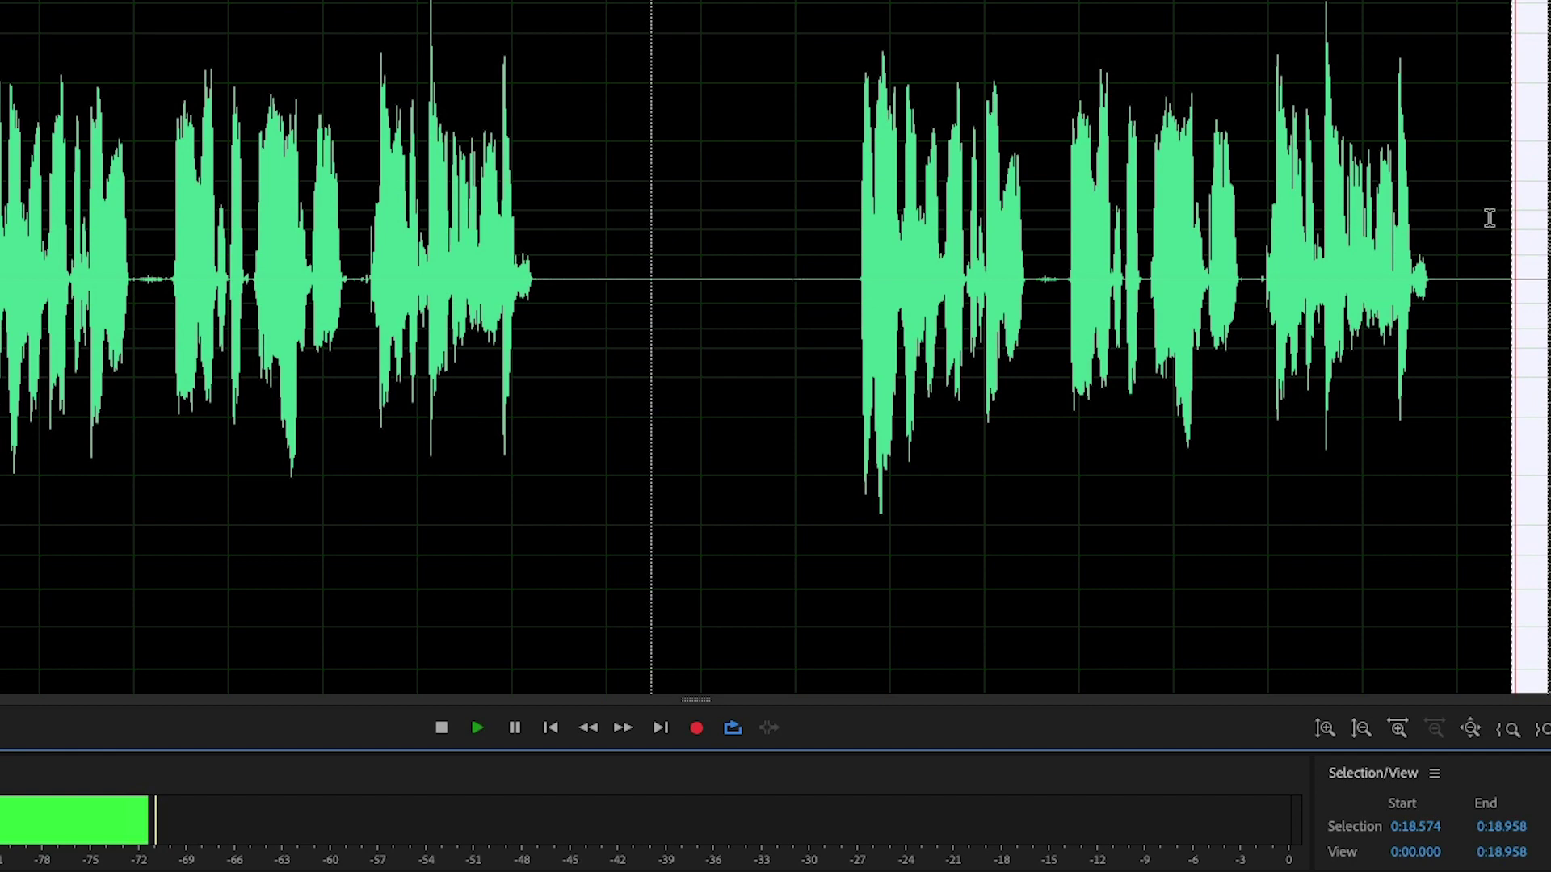
{"action": "left_click", "coordinate": [443, 729]}
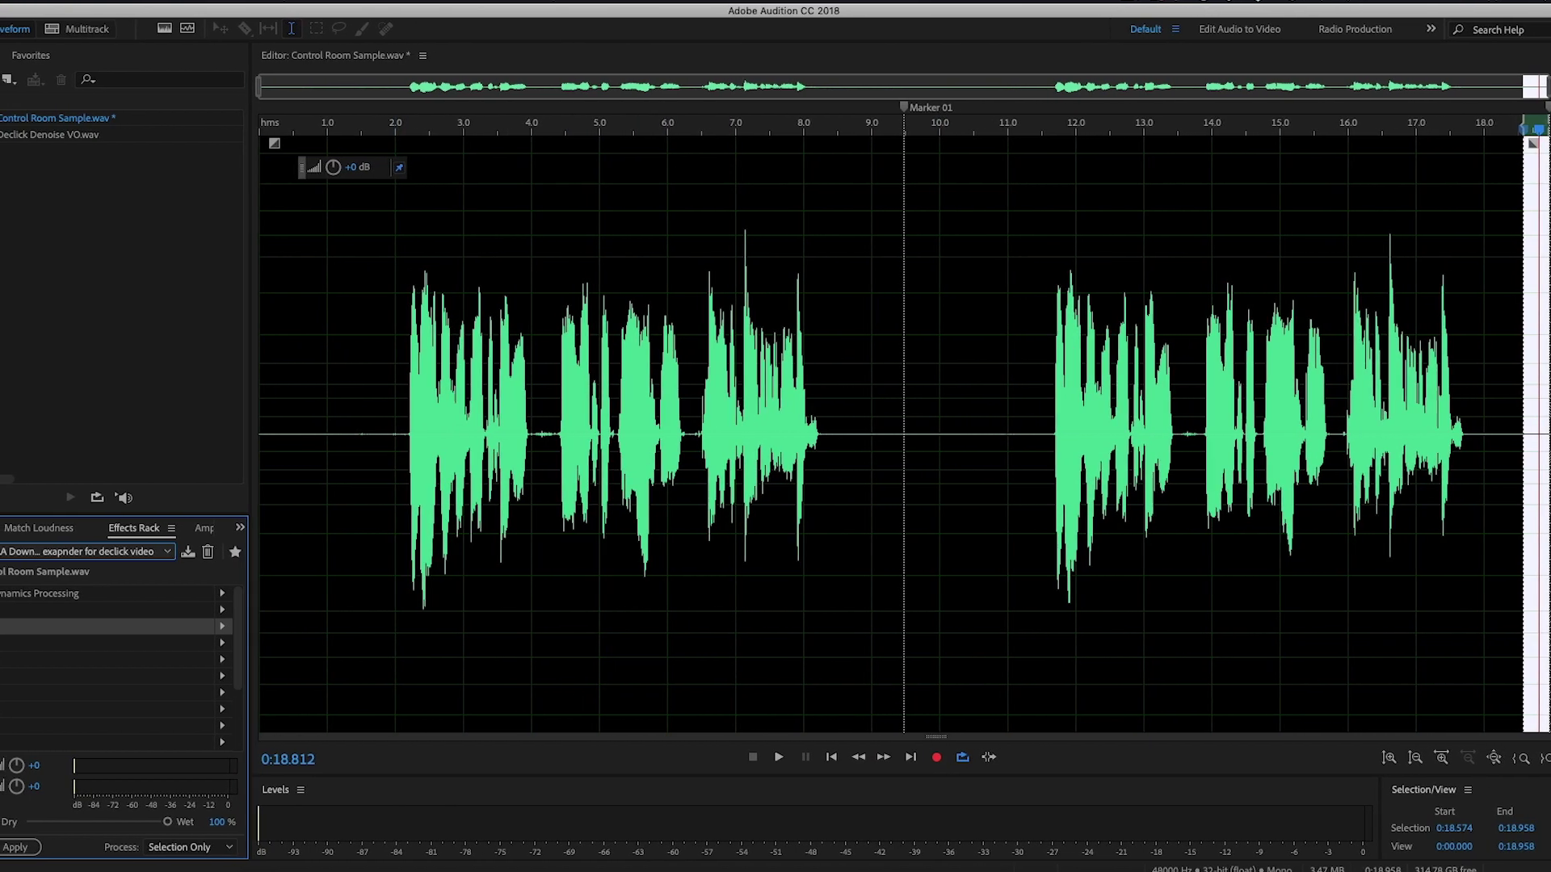
Step: Replay the ending with Dynamics Processing switched on, then stop playback
{"action": "key", "text": "space"}
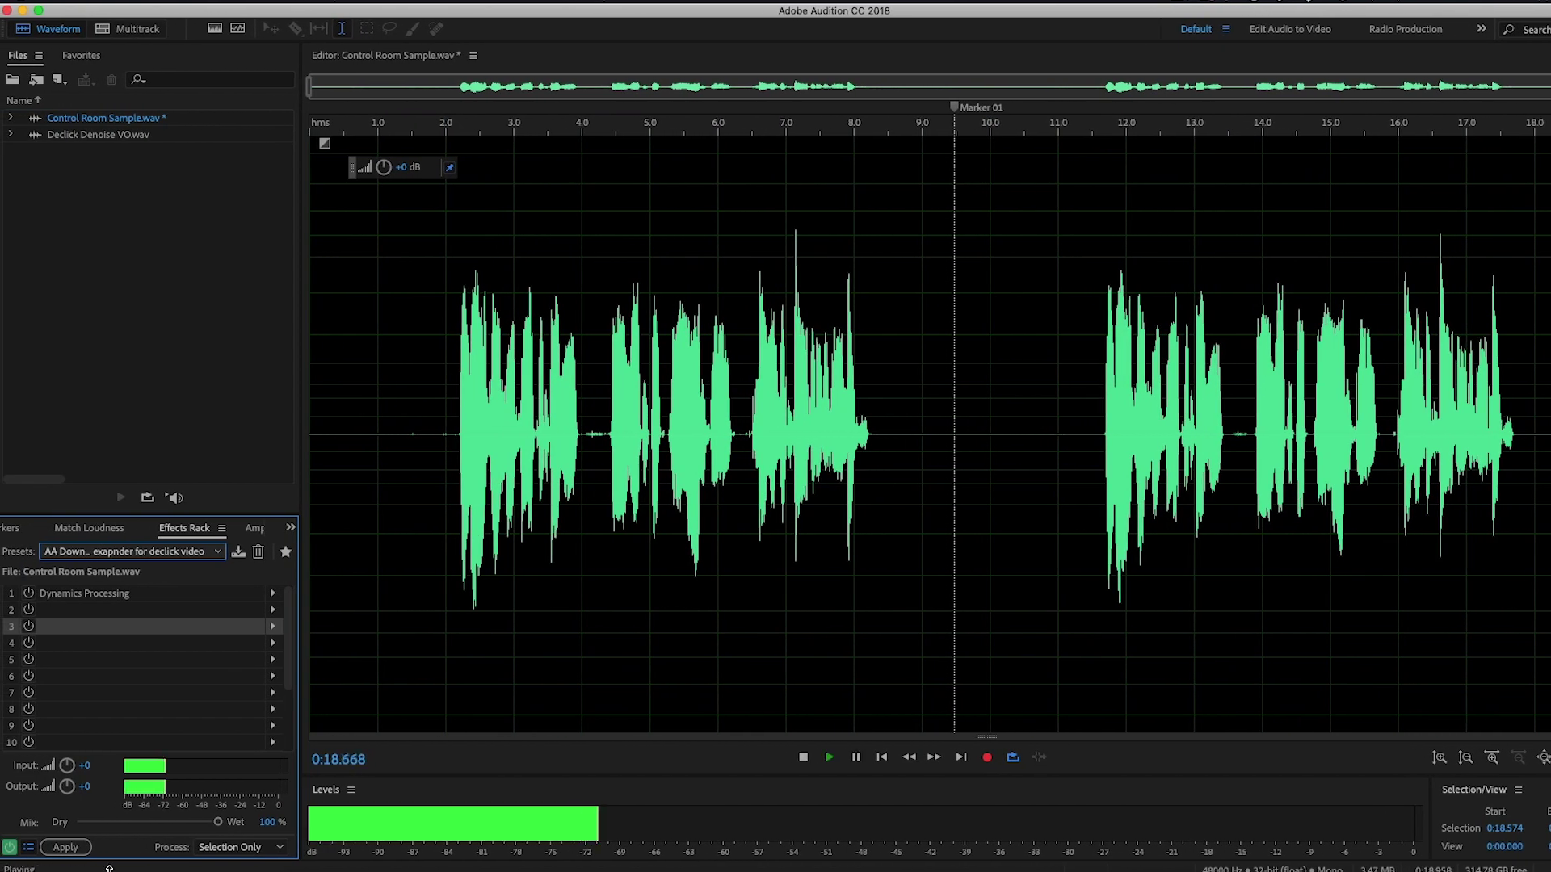
{"action": "left_click", "coordinate": [31, 594]}
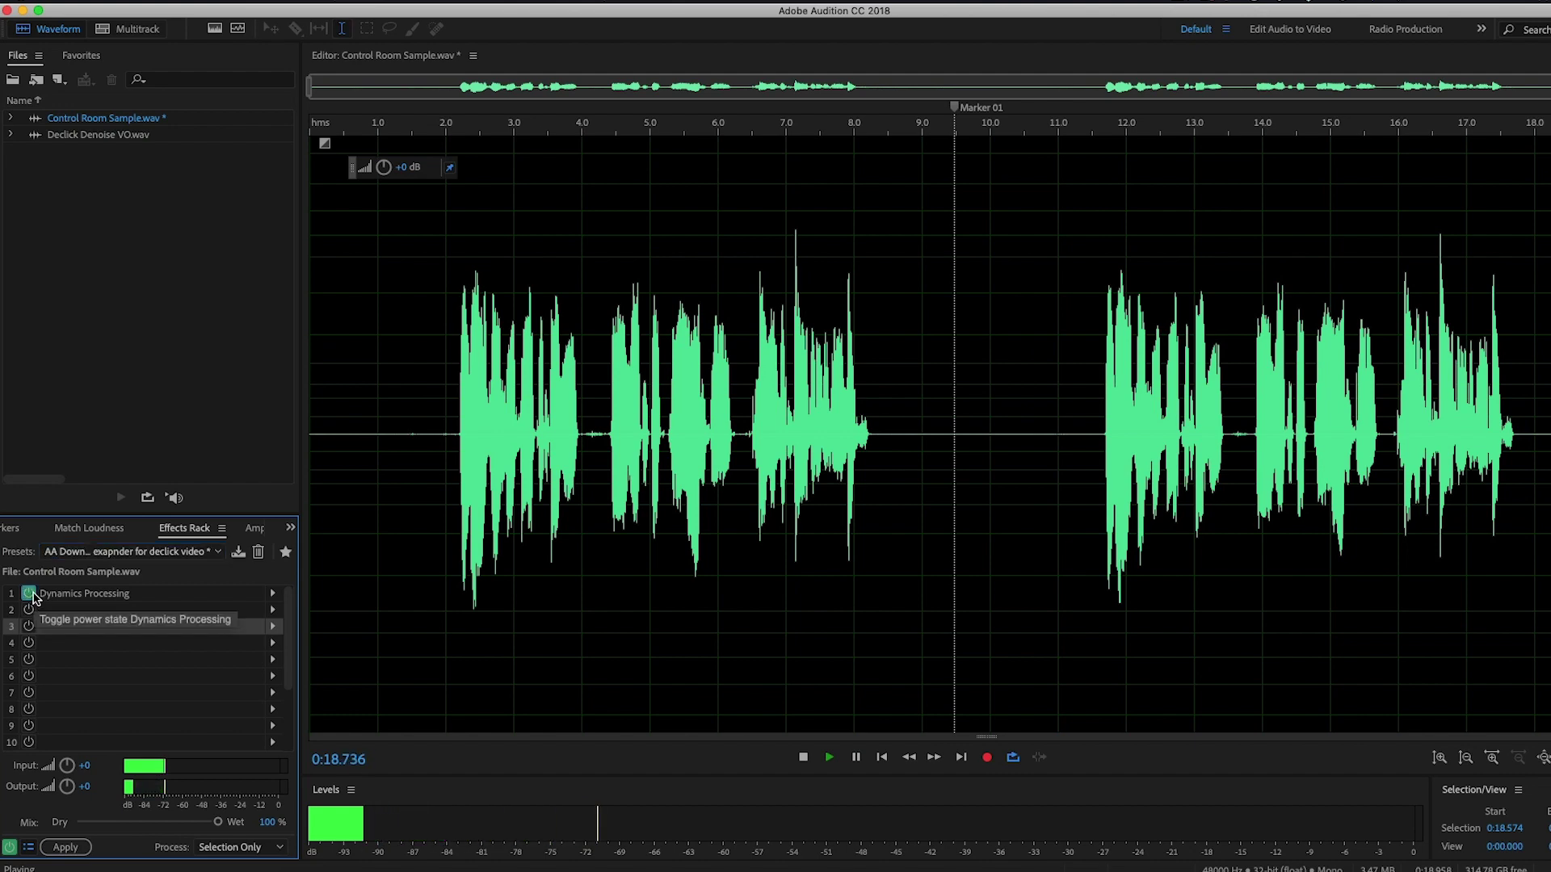
{"action": "key", "text": "space"}
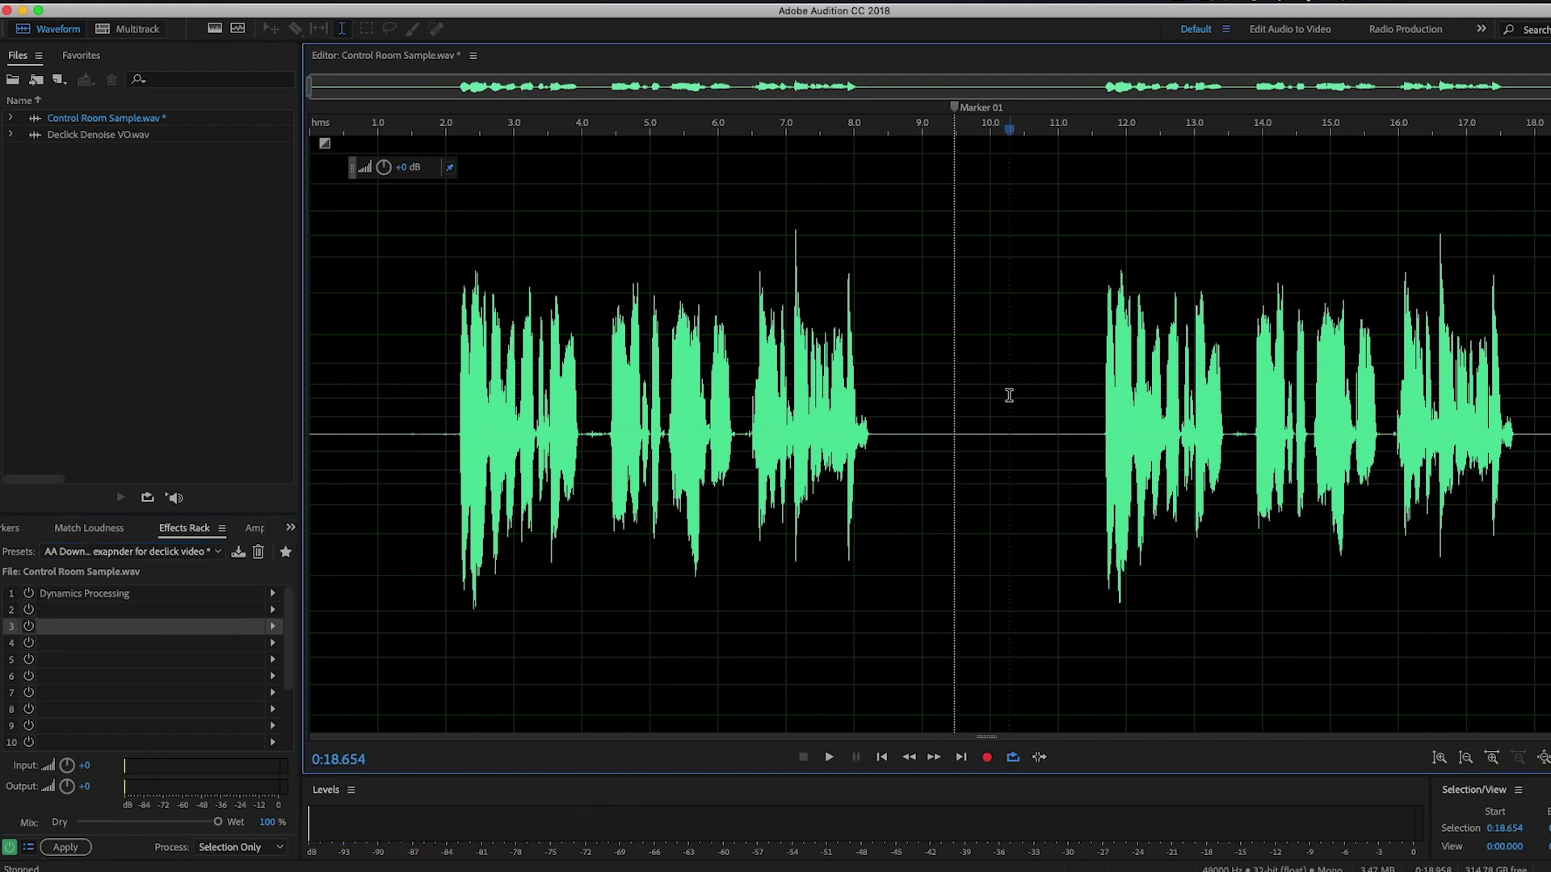